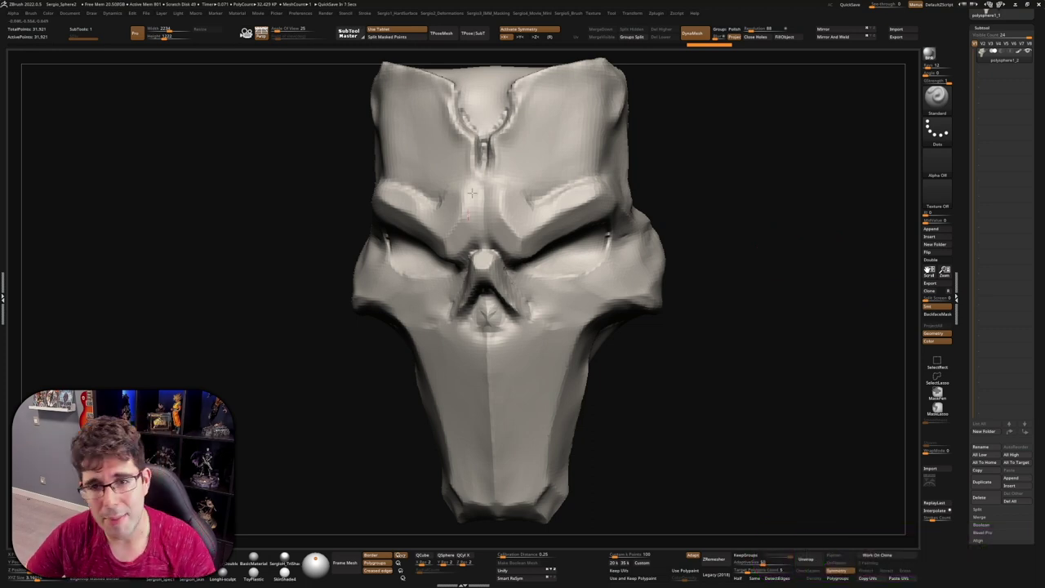
Step: Turn on PolyF to show the skull's wireframe and groups, then duplicate the skull subtool and select the copy
mouse_move(742, 196)
mouse_down()
mouse_move(678, 165)
mouse_move(629, 233)
mouse_move(572, 245)
mouse_up()
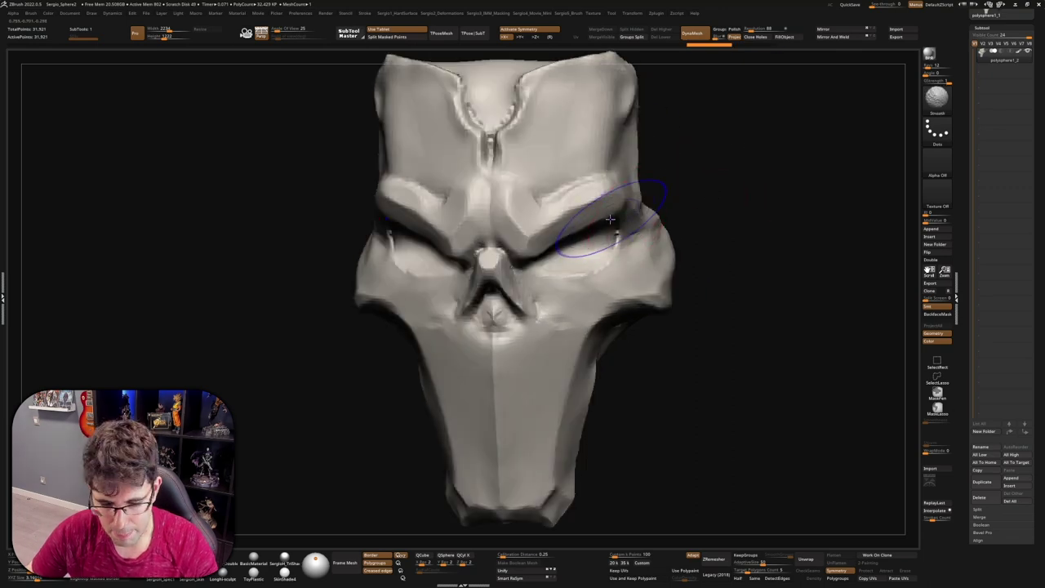
key(shift+f)
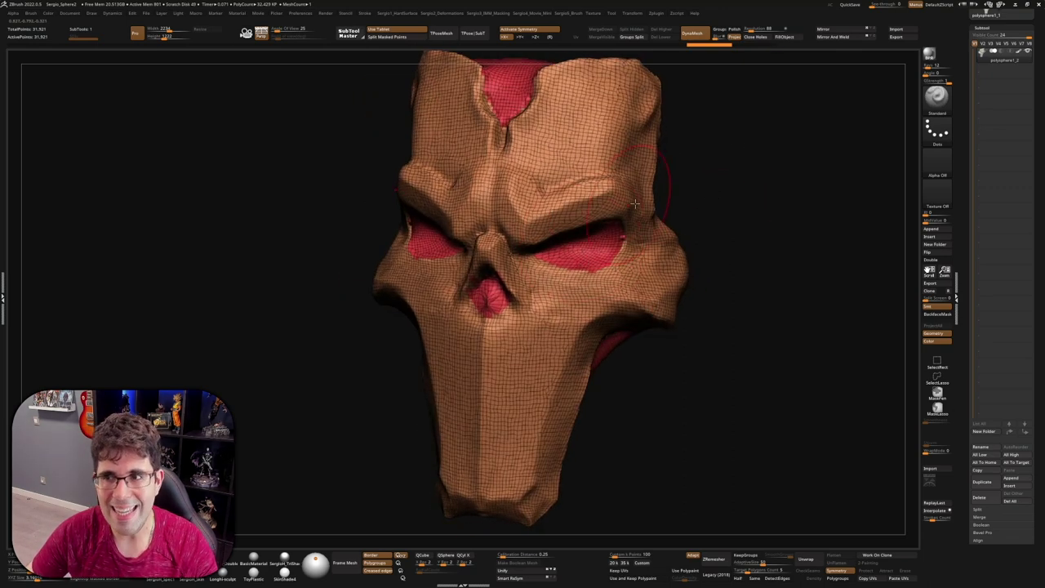
key(ctrl+shift+d)
click(1010, 75)
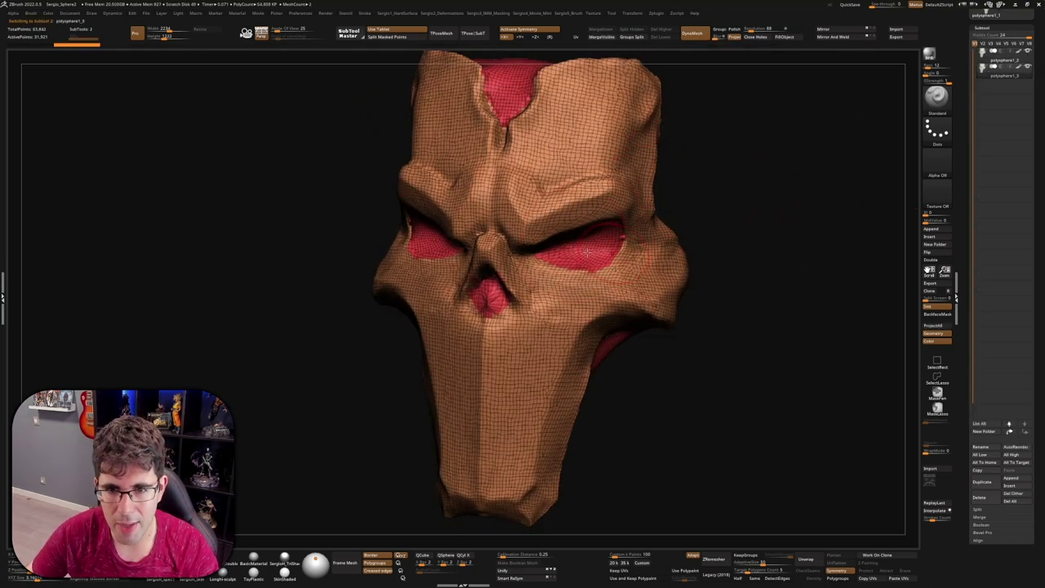
scroll(572, 245, up, 5)
scroll(685, 229, up, 5)
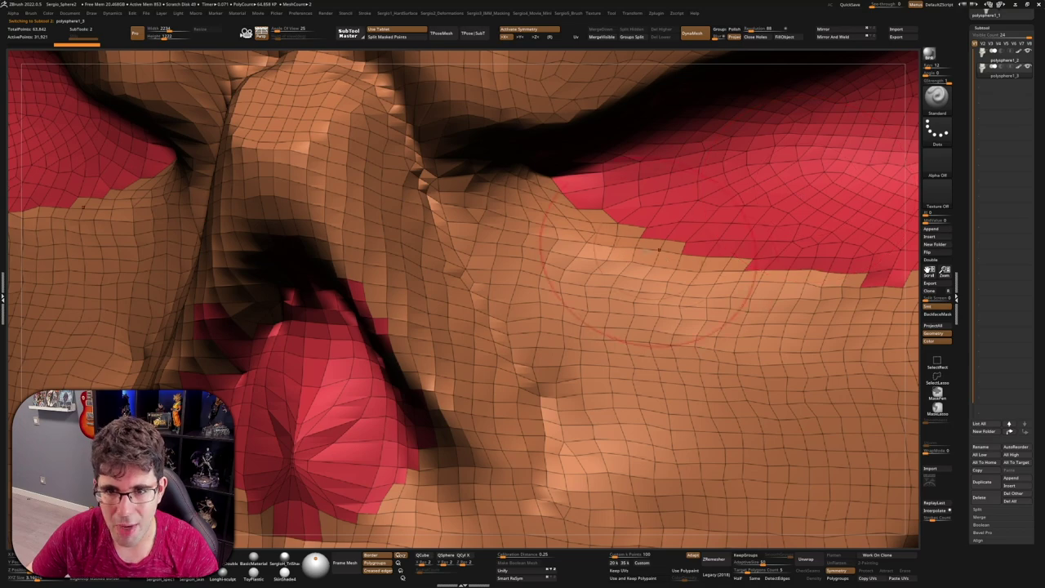
scroll(487, 373, down, 5)
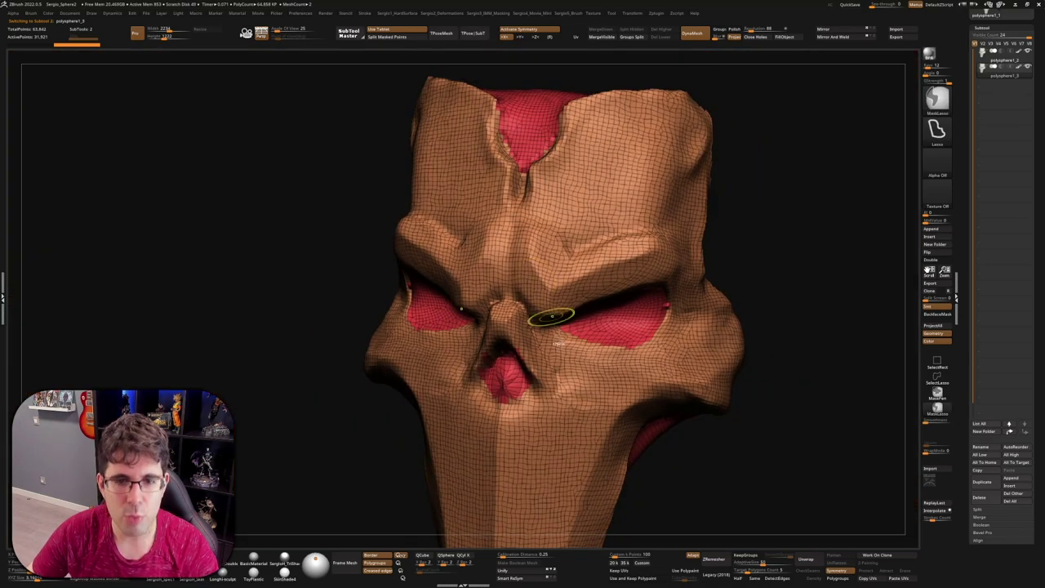
right_drag(567, 282, 558, 293)
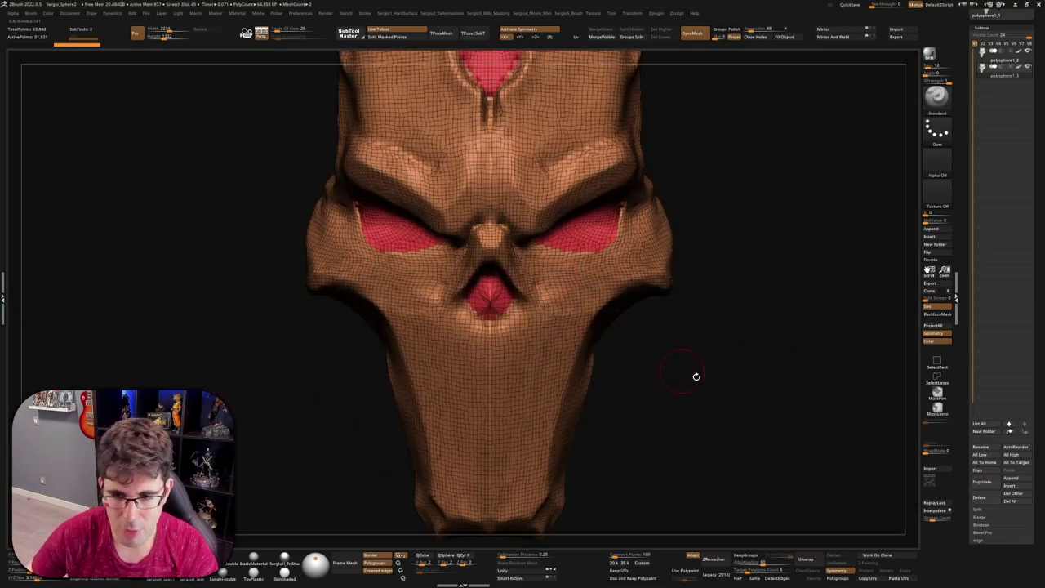
Step: Retopologize the duplicated skull into quads with ZRemesher and inspect the new topology
click(714, 558)
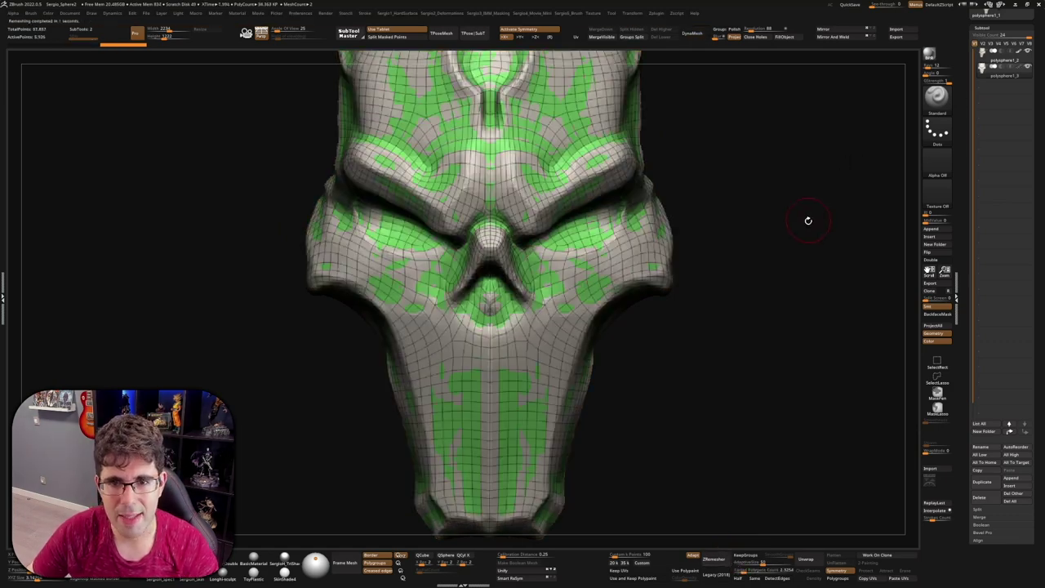
mouse_move(776, 264)
ctrl+right_down()
mouse_move(572, 299)
mouse_move(603, 298)
mouse_move(596, 308)
ctrl+right_up()
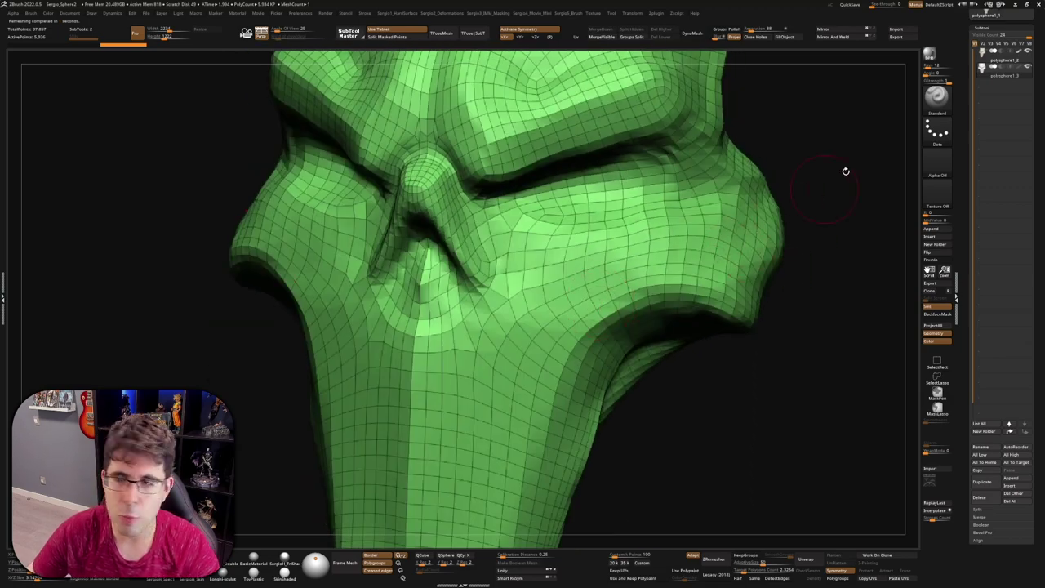
click(982, 28)
click(984, 38)
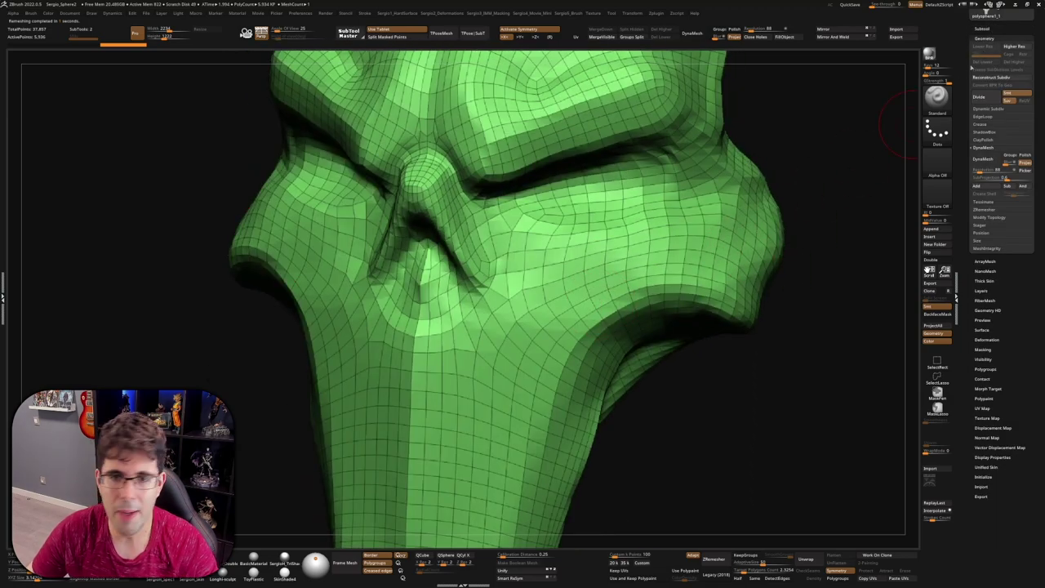
mouse_move(870, 217)
right_down()
mouse_move(868, 204)
mouse_move(792, 227)
right_up()
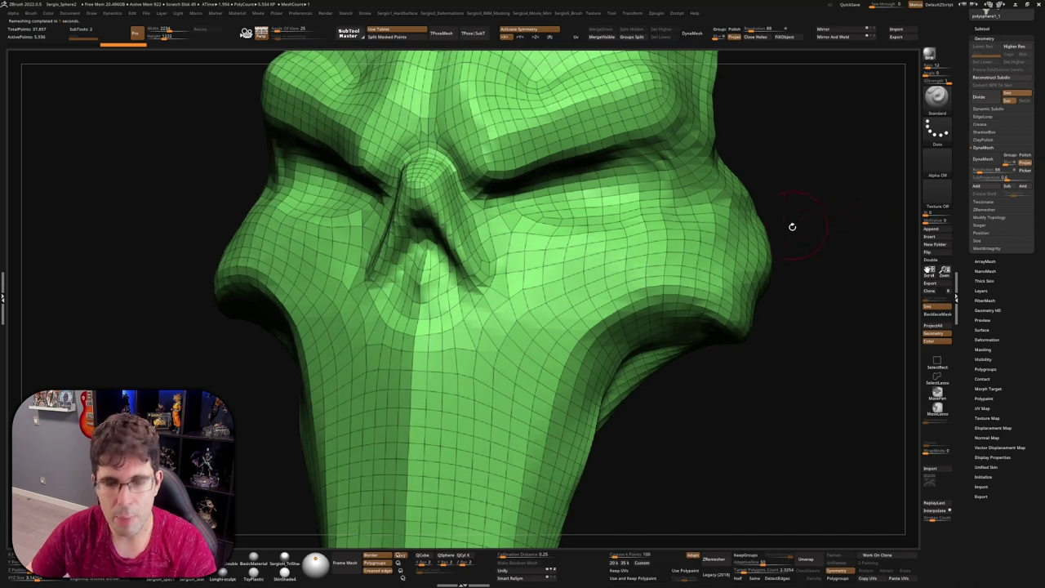
Step: Compare the remeshed copy with the original dense skull, then bring up the ZRemesher options
key(ctrl+d)
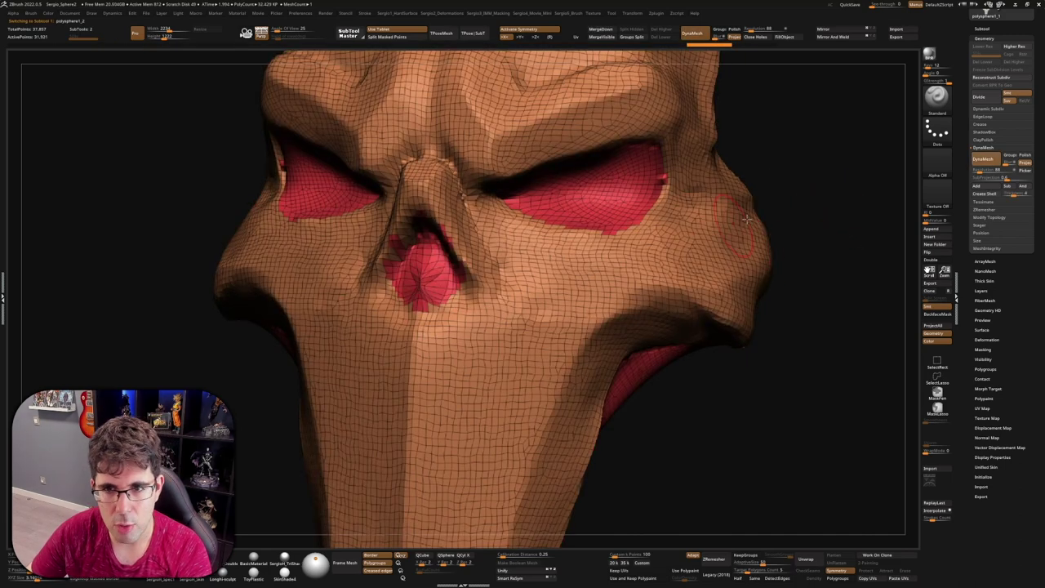
key(ctrl+z)
key(ctrl+shift+z)
key(ctrl+z)
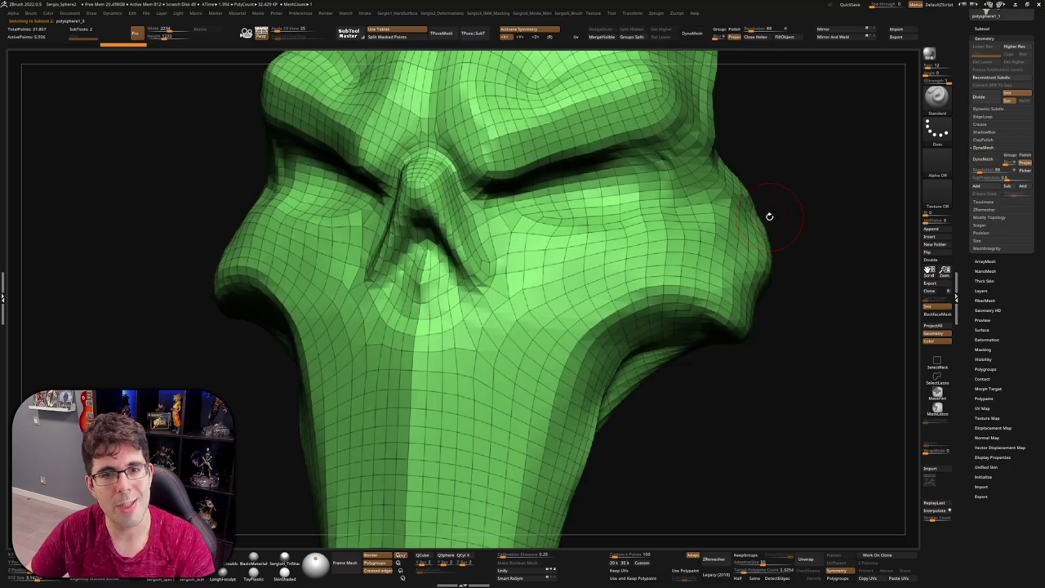
ctrl+right_drag(888, 132, 654, 291)
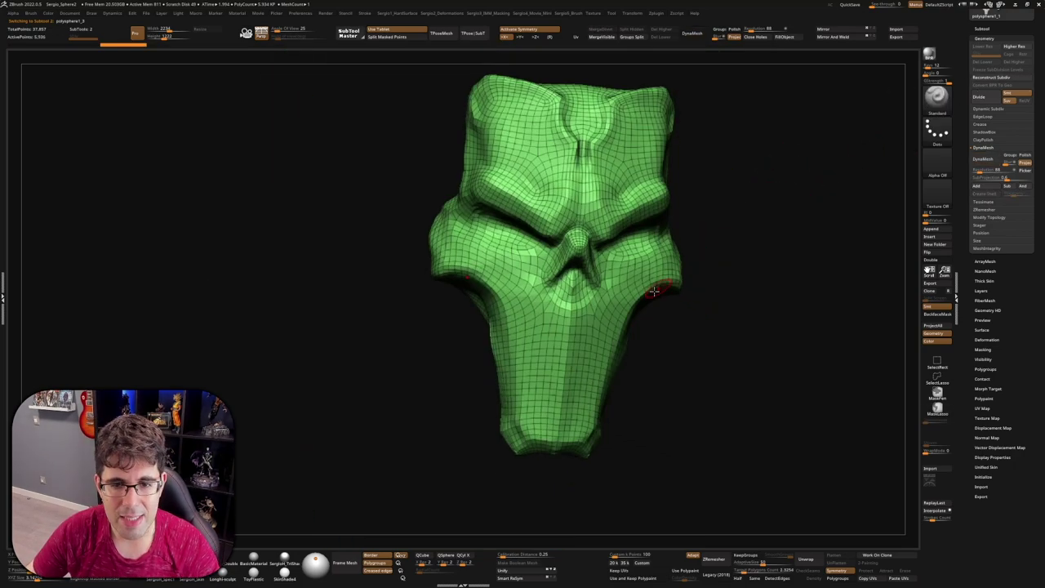
mouse_move(604, 369)
ctrl+right_down()
mouse_move(625, 359)
mouse_move(605, 357)
ctrl+right_up()
key(shift+f)
key(shift+f)
mouse_move(635, 321)
shift+right_down()
mouse_move(638, 307)
mouse_move(623, 319)
shift+right_up()
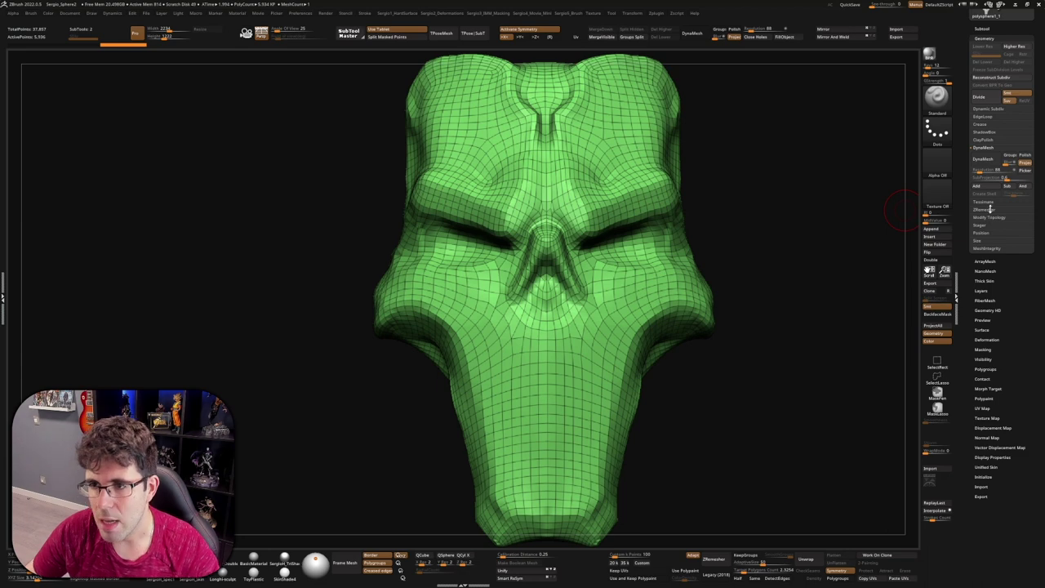
click(984, 209)
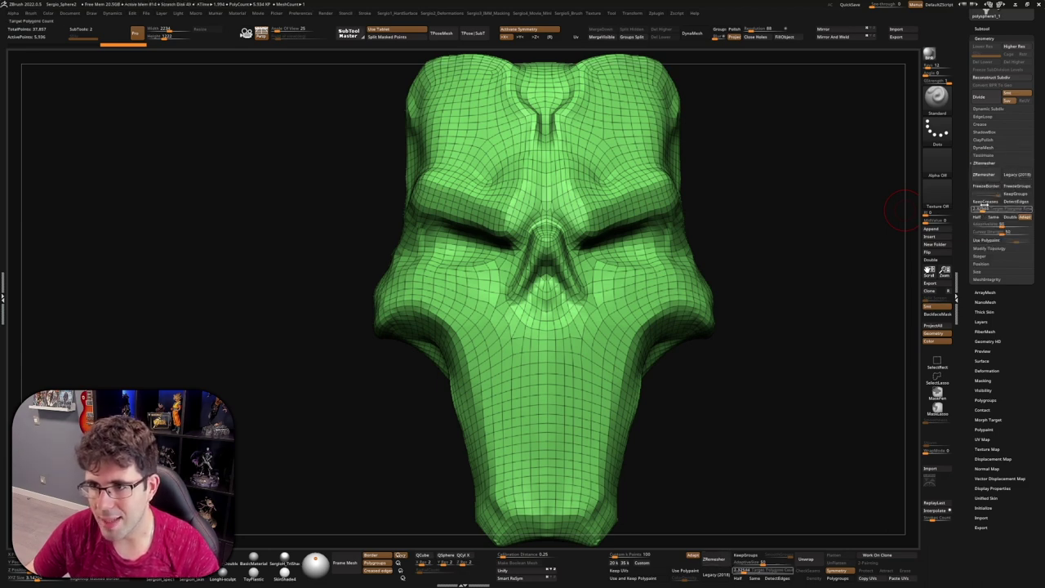
Step: Turn Legacy (2018) remeshing on, then back off
drag(831, 237, 805, 252)
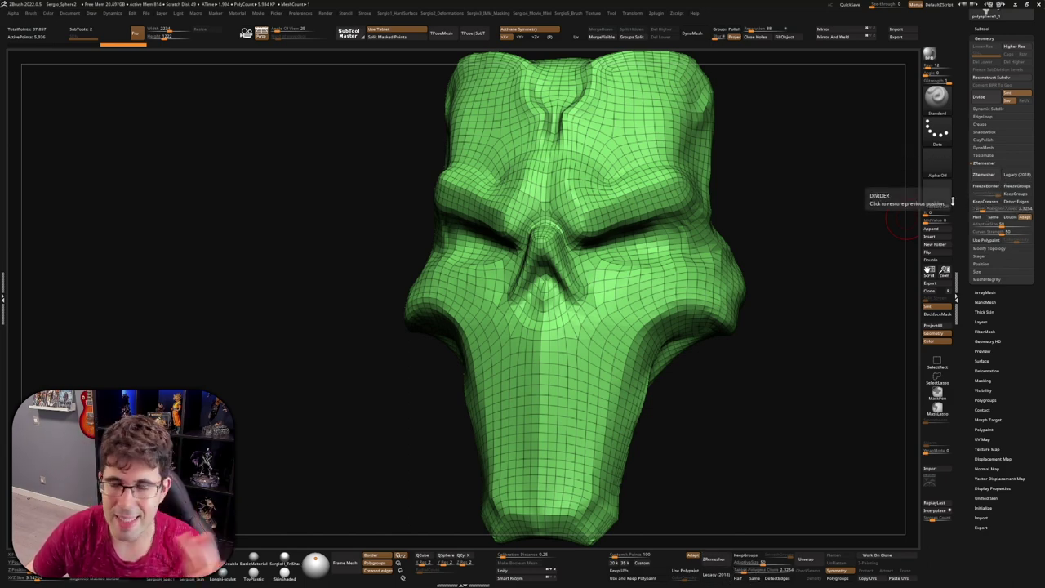
drag(799, 285, 786, 292)
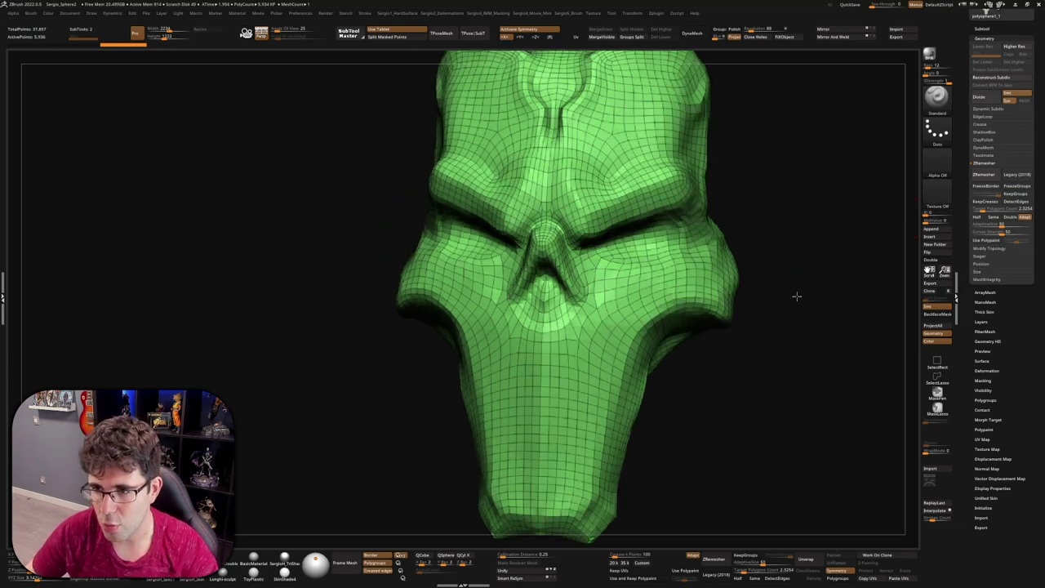
drag(824, 215, 841, 210)
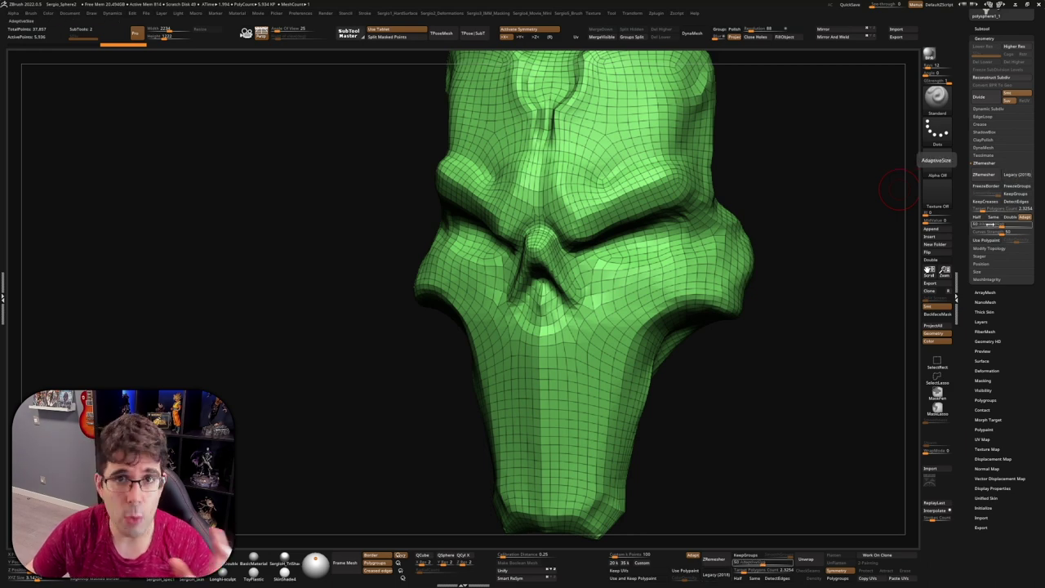
drag(801, 264, 806, 266)
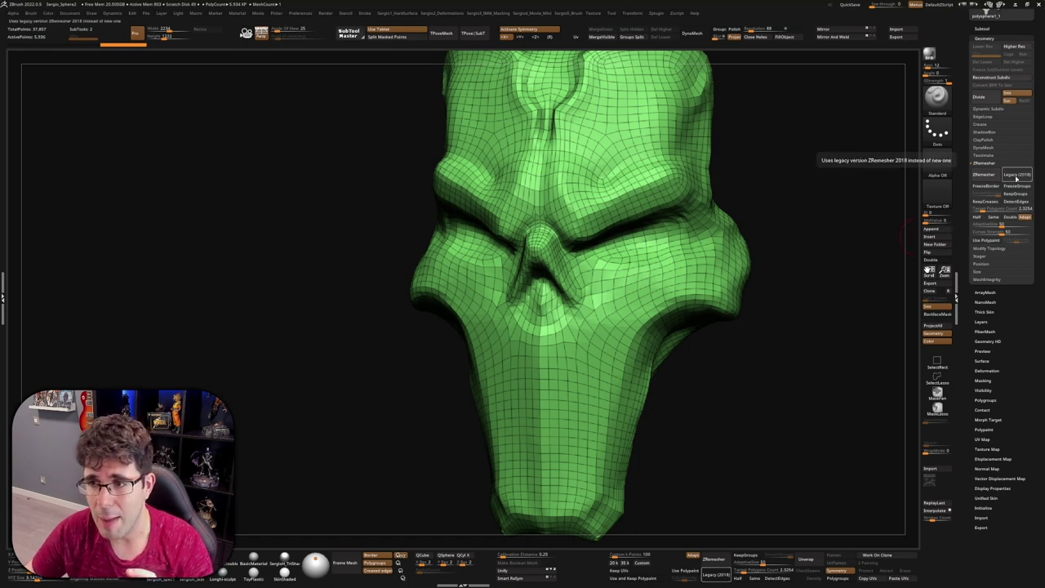
click(1020, 175)
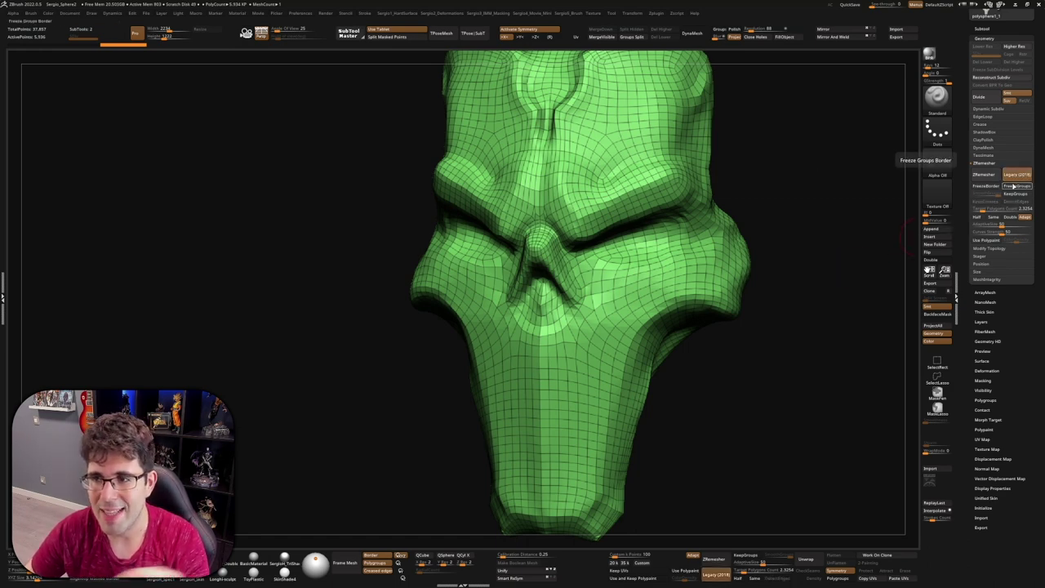
click(1016, 179)
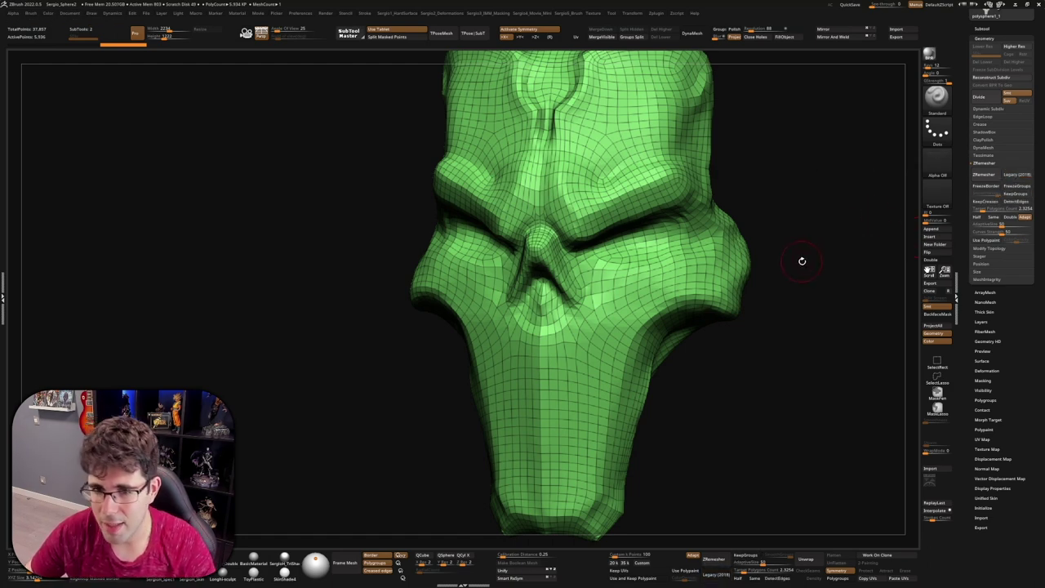
Step: Enable KeepGroups and DetectEdges in the ZRemesher settings
drag(802, 260, 893, 198)
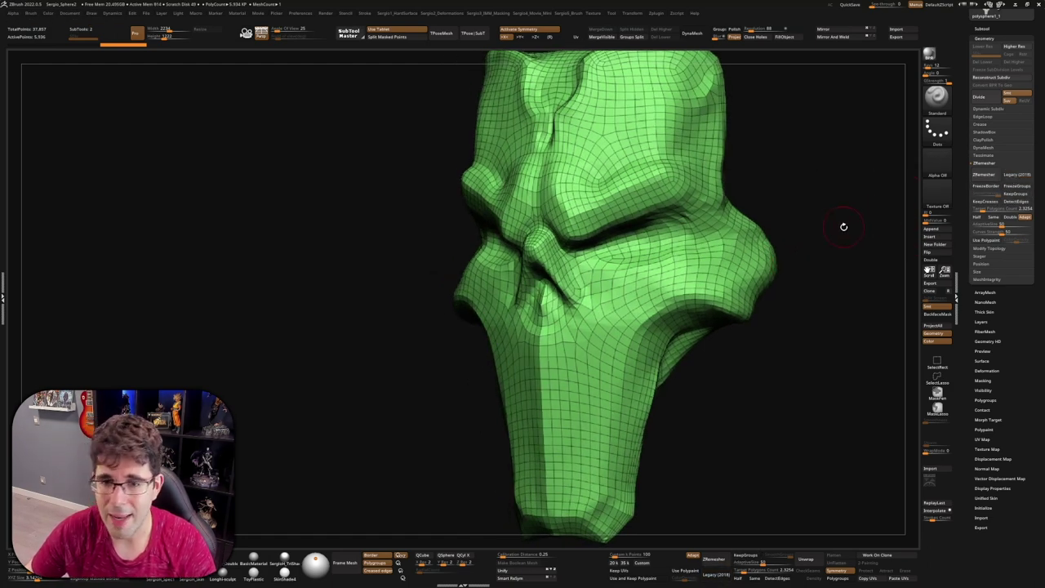
drag(843, 226, 906, 200)
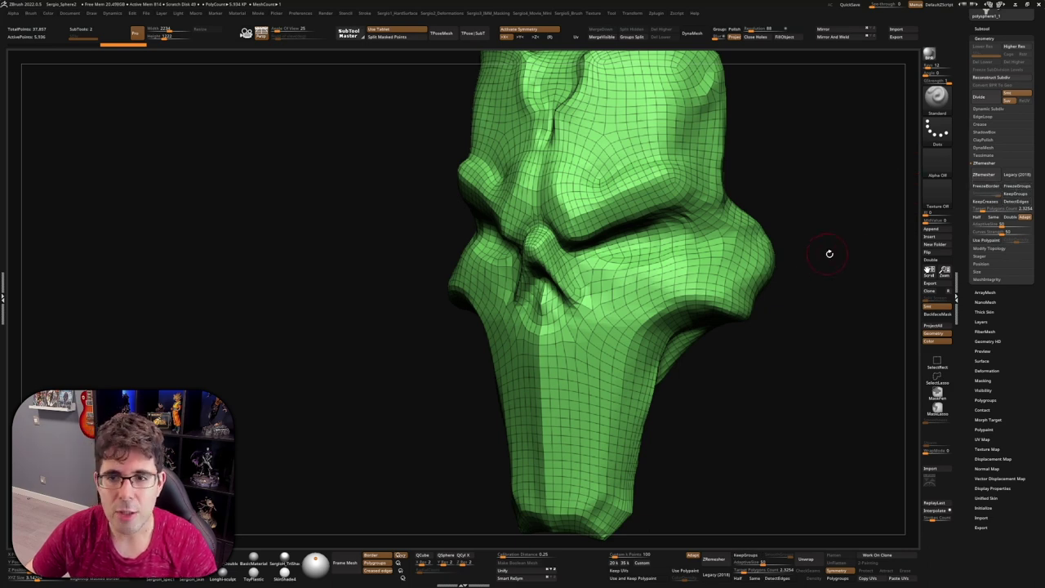
drag(828, 252, 890, 232)
click(1013, 194)
click(1017, 201)
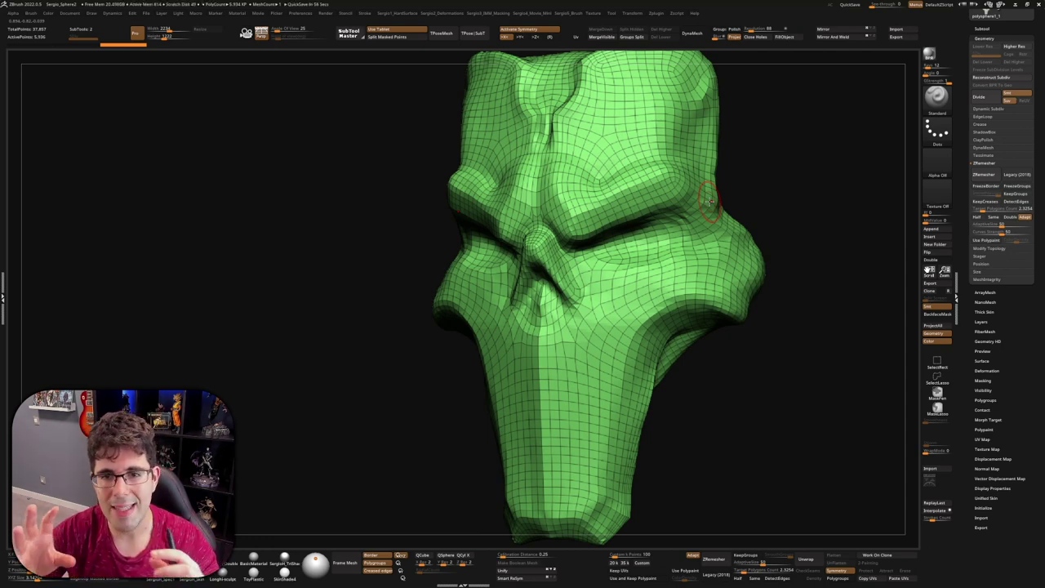
Step: Mask the lower part of the head and make it a new polygroup with Ctrl+W
drag(766, 197, 816, 177)
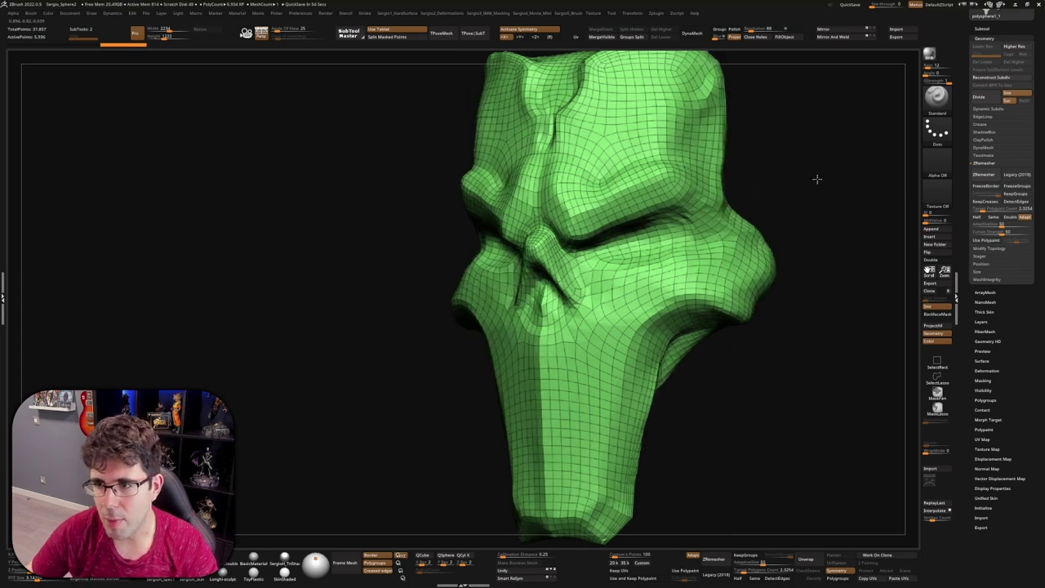
alt+drag(714, 258, 631, 327)
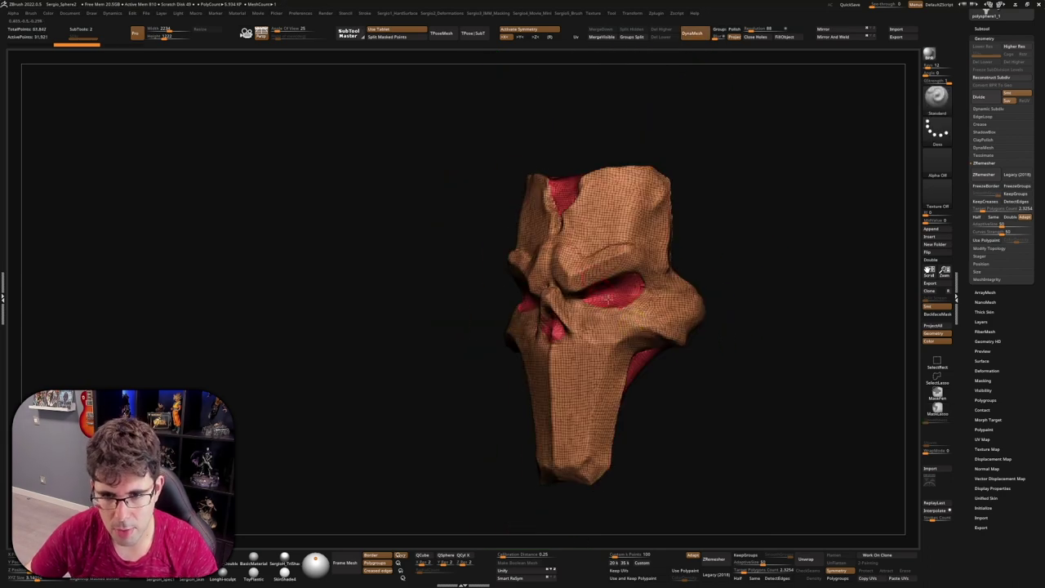
shift+right_drag(631, 327, 600, 333)
mouse_move(622, 382)
mouse_down()
mouse_move(690, 289)
mouse_move(576, 476)
mouse_move(742, 315)
mouse_move(715, 315)
mouse_move(676, 342)
mouse_move(656, 310)
mouse_up()
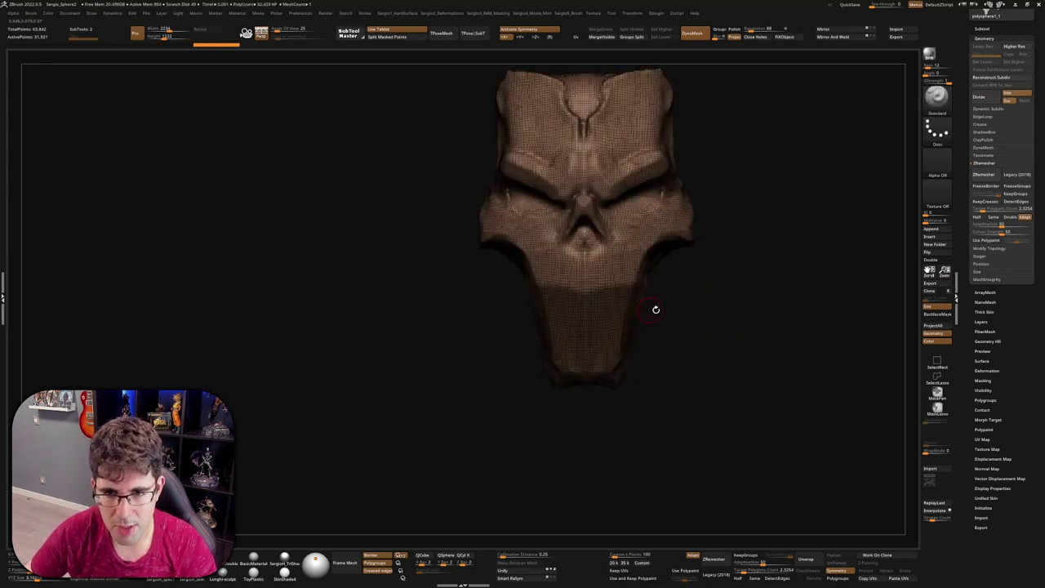
ctrl+drag(727, 428, 407, 311)
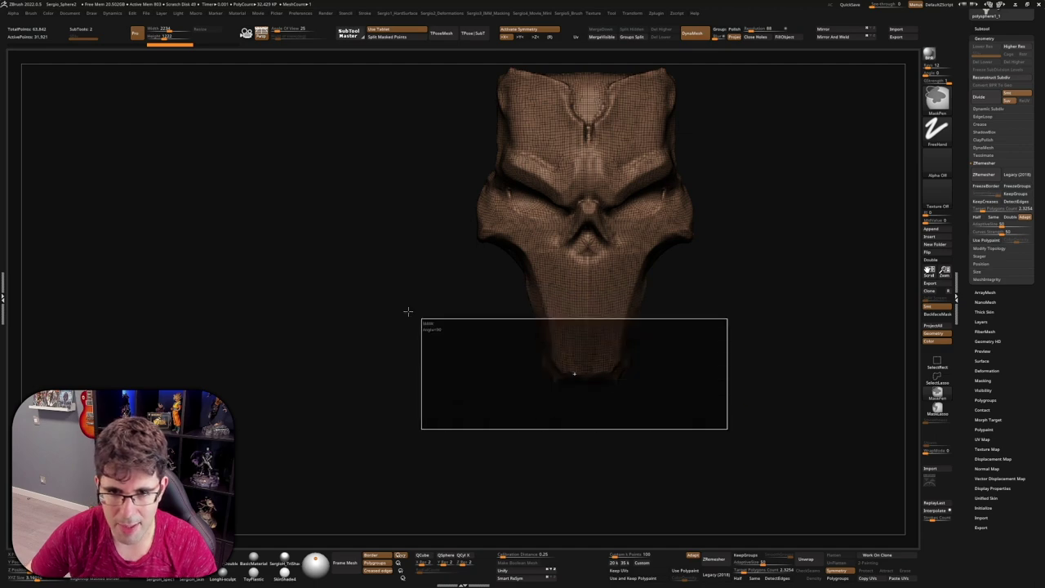
ctrl+click(666, 350)
key(ctrl+w)
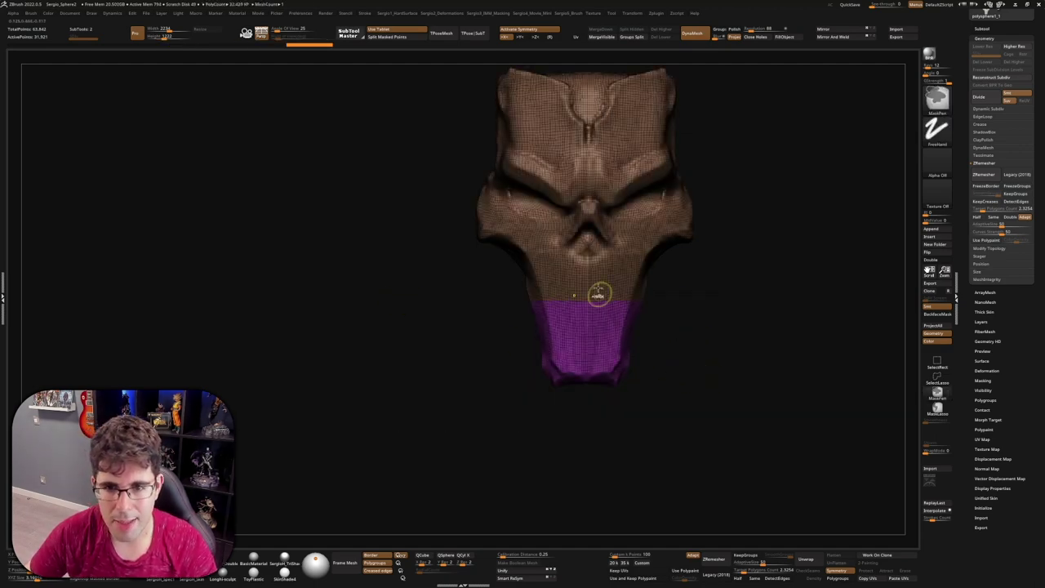
Step: Check the new lower-jaw polygroup split and regroup the upper head separately
mouse_move(599, 295)
ctrl+right_down()
mouse_move(592, 310)
mouse_move(653, 345)
ctrl+right_up()
key(shift+f)
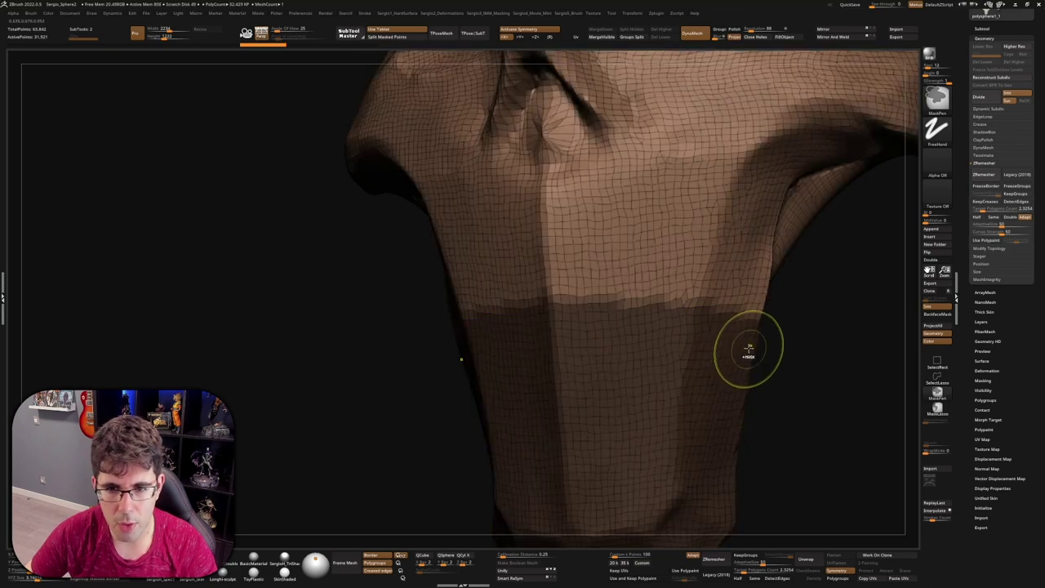
right_drag(746, 345, 727, 307)
key(shift+f)
key(shift+f)
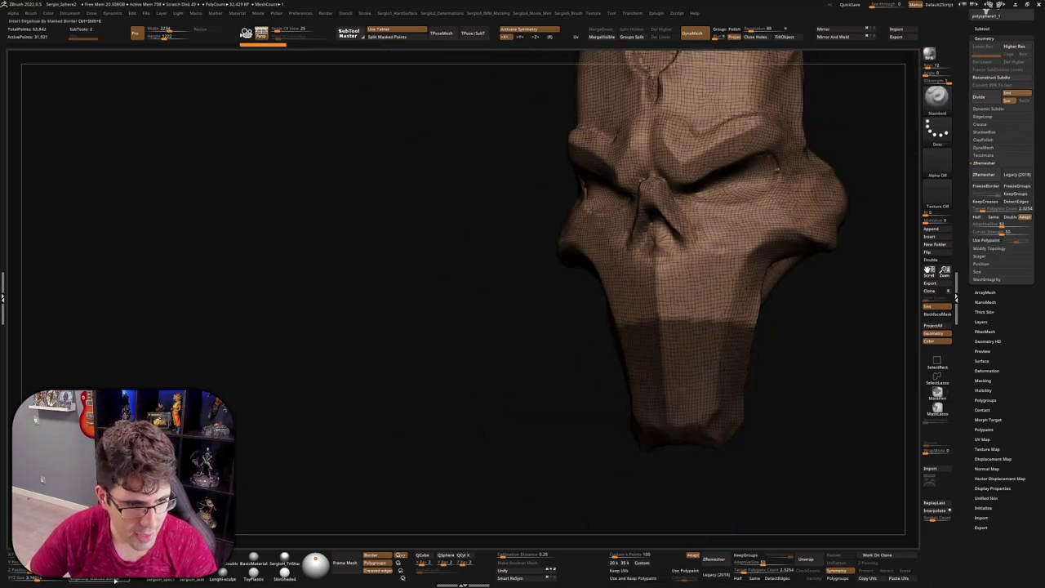
key(shift+f)
mouse_move(615, 378)
ctrl+right_down()
mouse_move(653, 322)
mouse_move(612, 359)
mouse_move(676, 431)
mouse_move(634, 372)
ctrl+right_up()
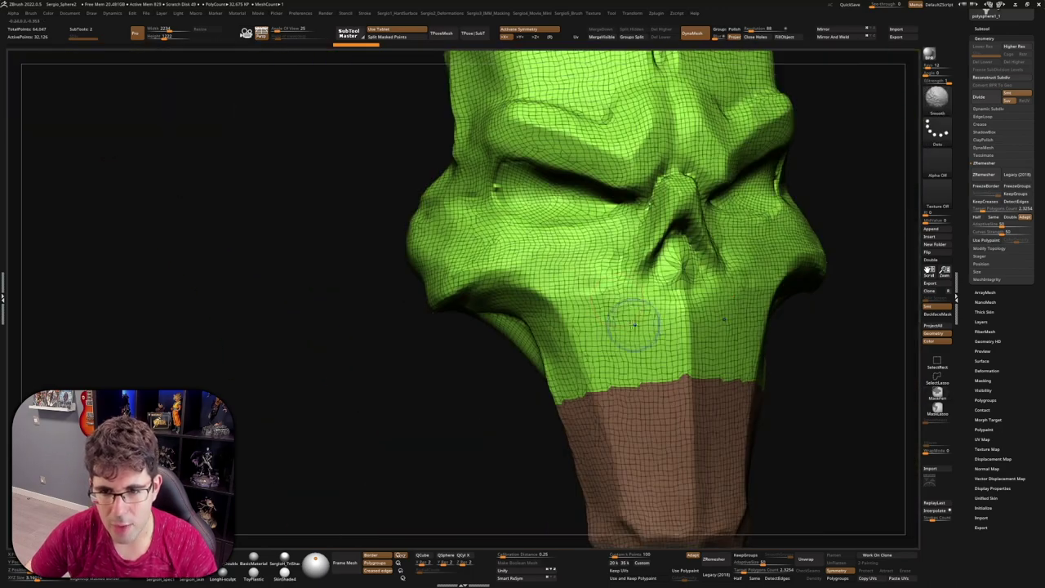
Step: Smooth the border between the green and brown polygroups with the Smooth Groups brush
key(b)
click(618, 422)
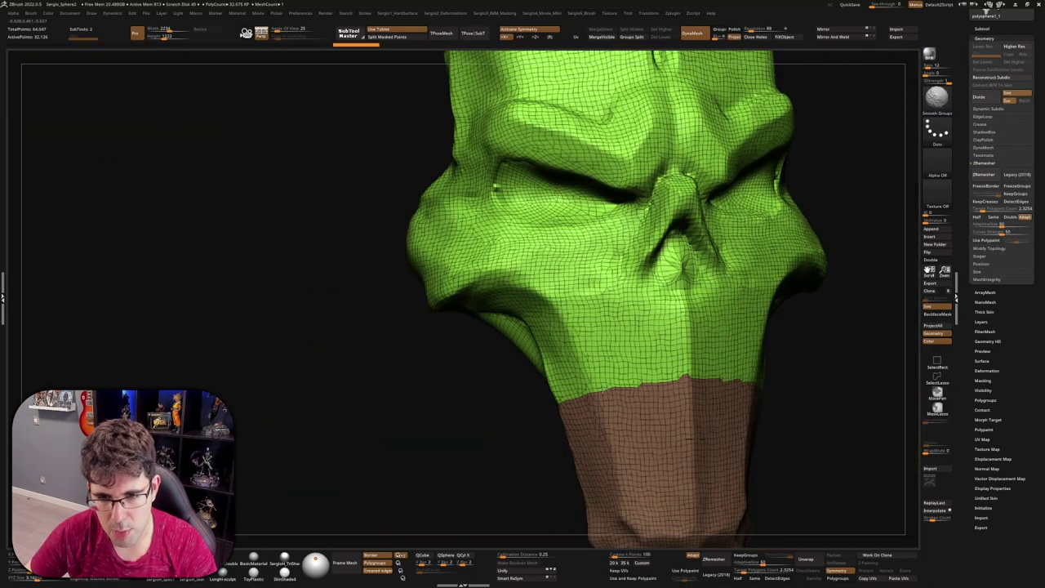
mouse_move(677, 373)
ctrl+right_down()
mouse_move(629, 326)
mouse_move(789, 423)
mouse_move(623, 361)
mouse_move(649, 218)
ctrl+right_up()
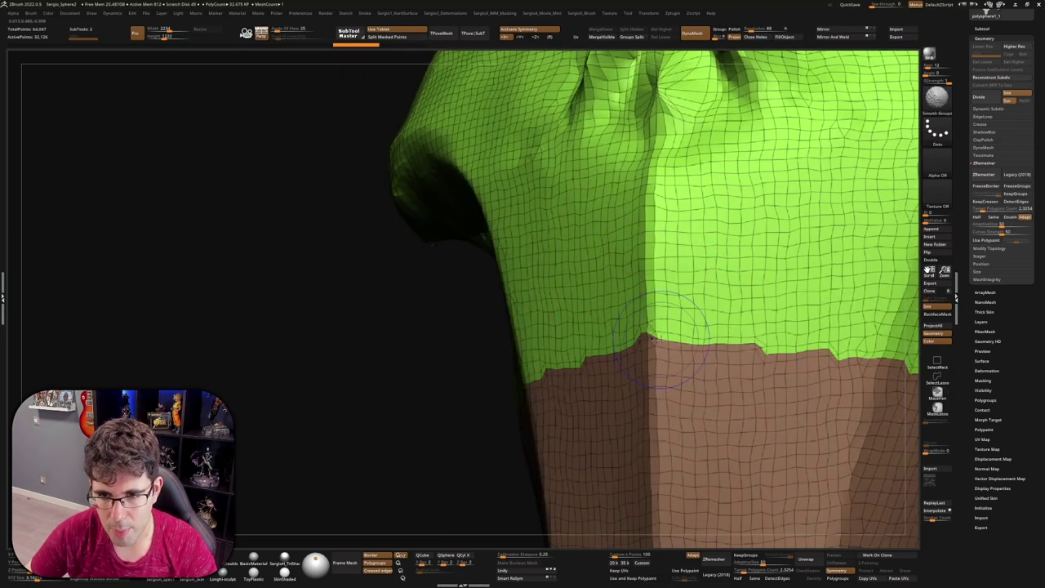
mouse_move(851, 401)
right_down()
mouse_move(819, 320)
mouse_move(747, 306)
right_up()
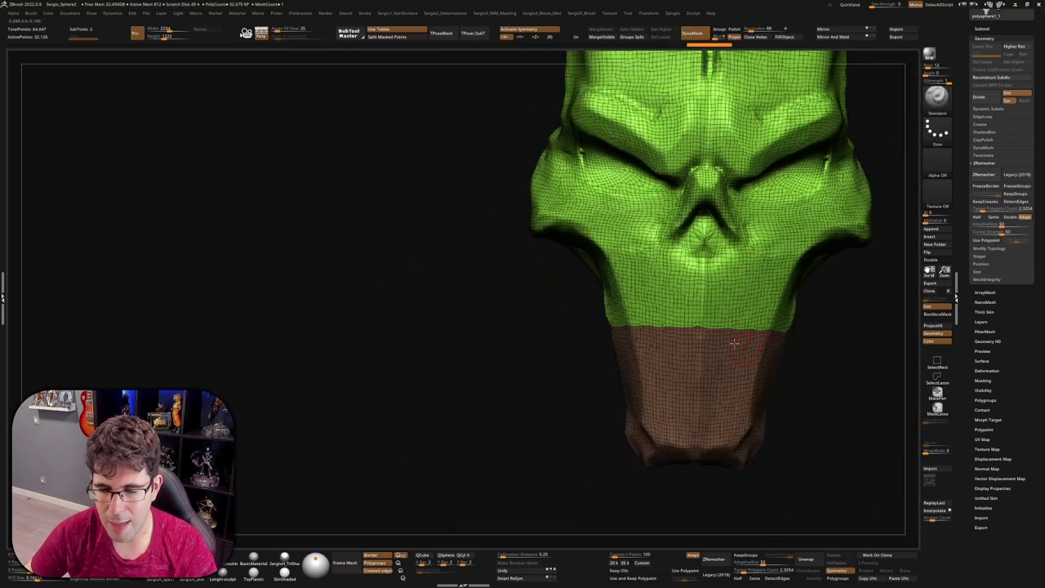
ctrl+right_drag(734, 344, 707, 317)
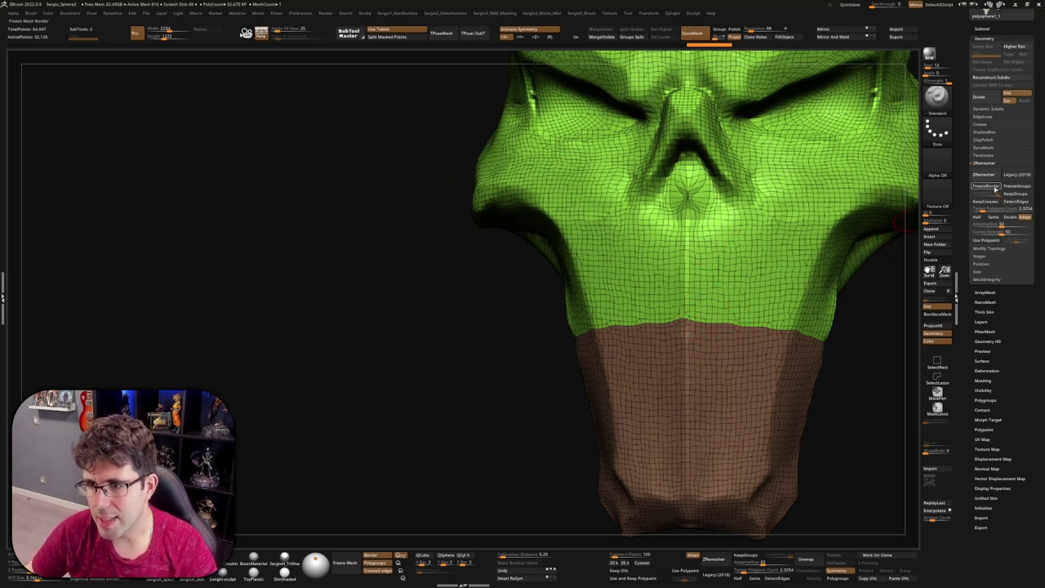
Step: Enable FreezeGroups, remesh the head, and orbit to check the upper-head/neck seam
click(1013, 186)
scroll(707, 313, down, 2)
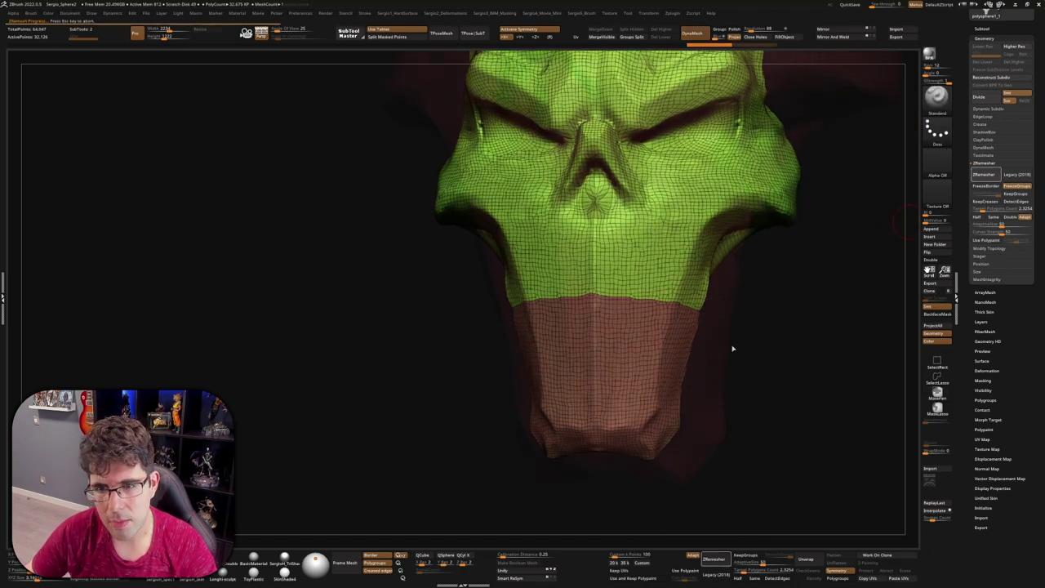
scroll(674, 235, up, 3)
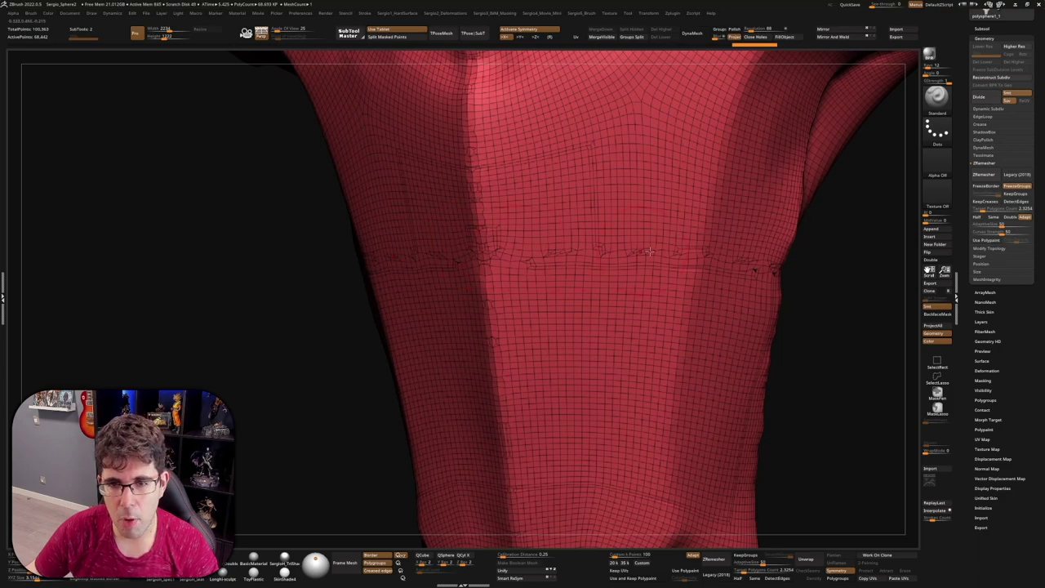
mouse_move(649, 252)
right_down()
mouse_move(687, 258)
mouse_move(662, 289)
mouse_move(656, 261)
mouse_move(672, 257)
right_up()
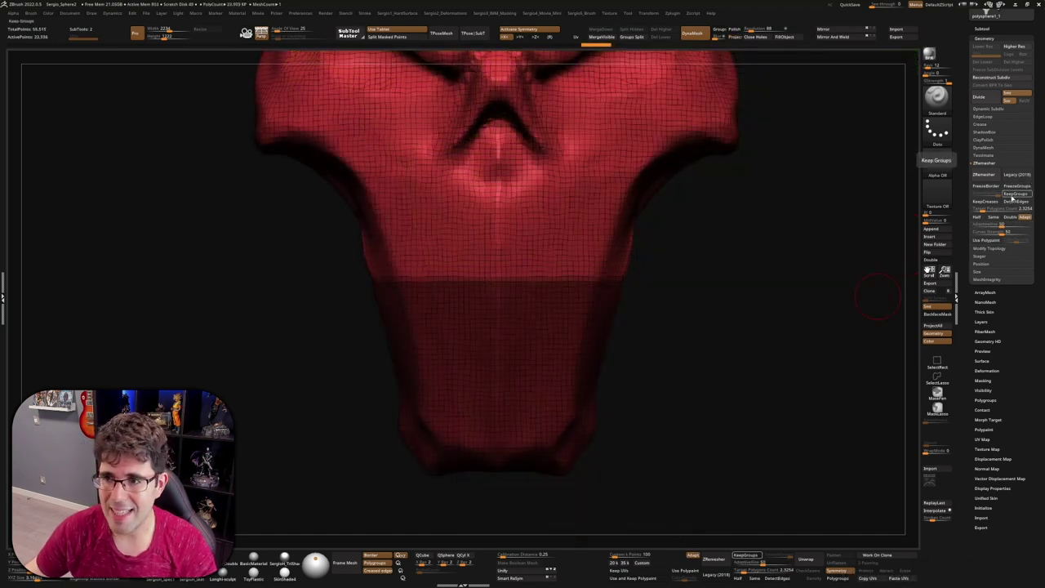
Step: Make the masked neck its own green polygroup
click(1013, 201)
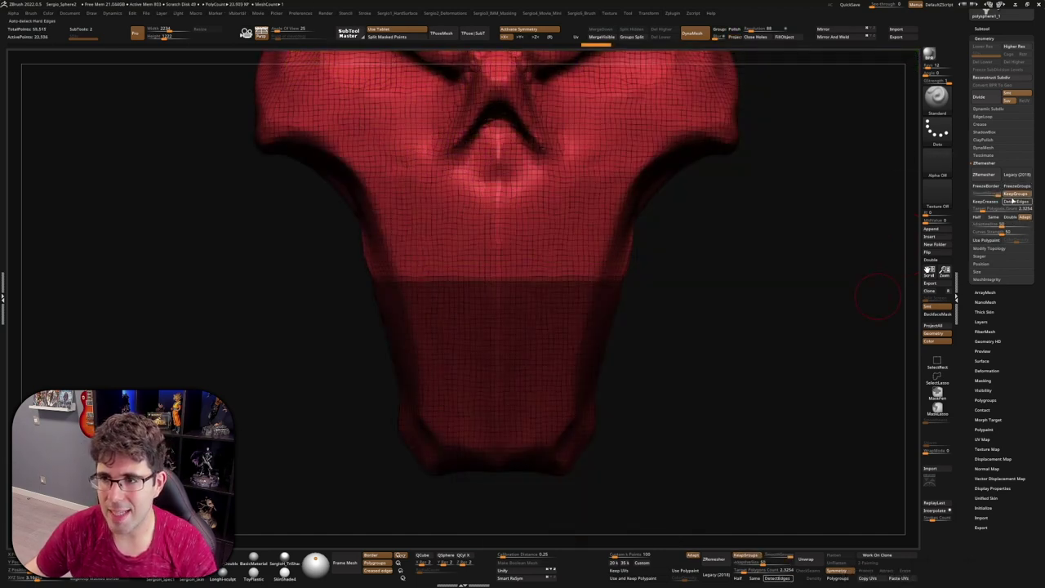
right_drag(588, 343, 546, 305)
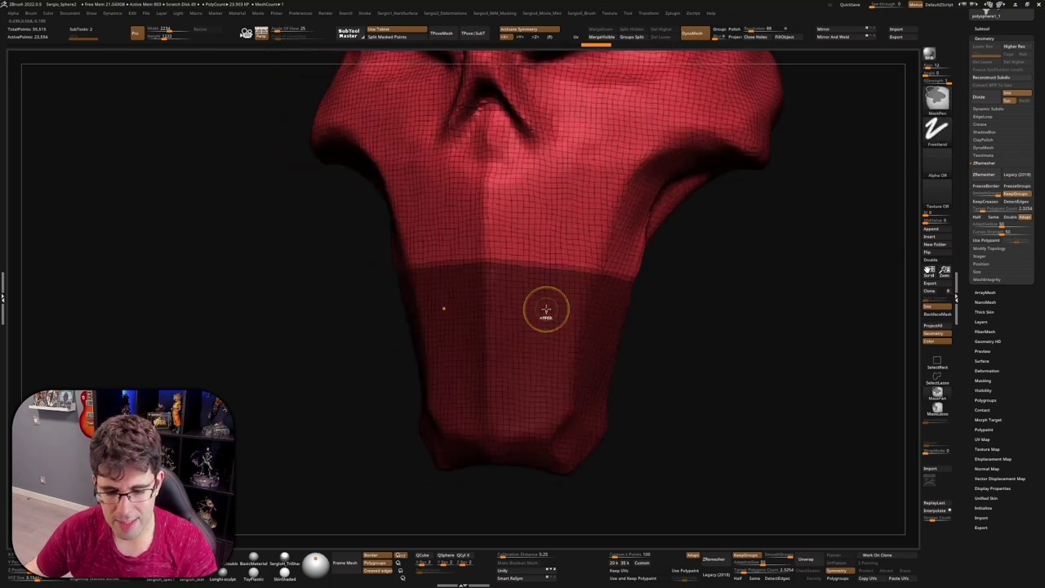
key(ctrl+w)
shift+drag(709, 320, 707, 358)
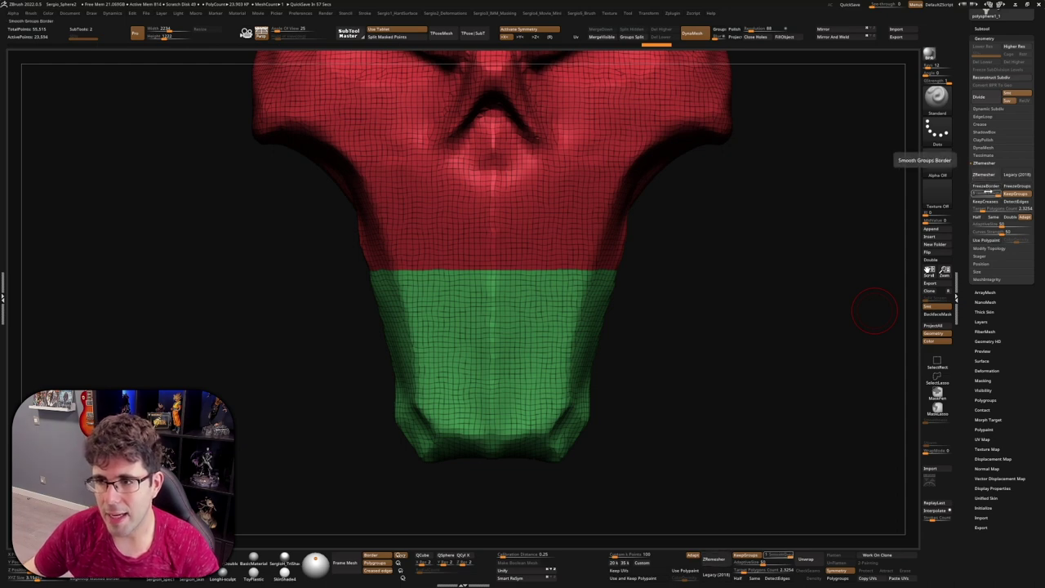
Step: Adjust the group border smoothing, trial a ZRemesh, and undo it
click(986, 192)
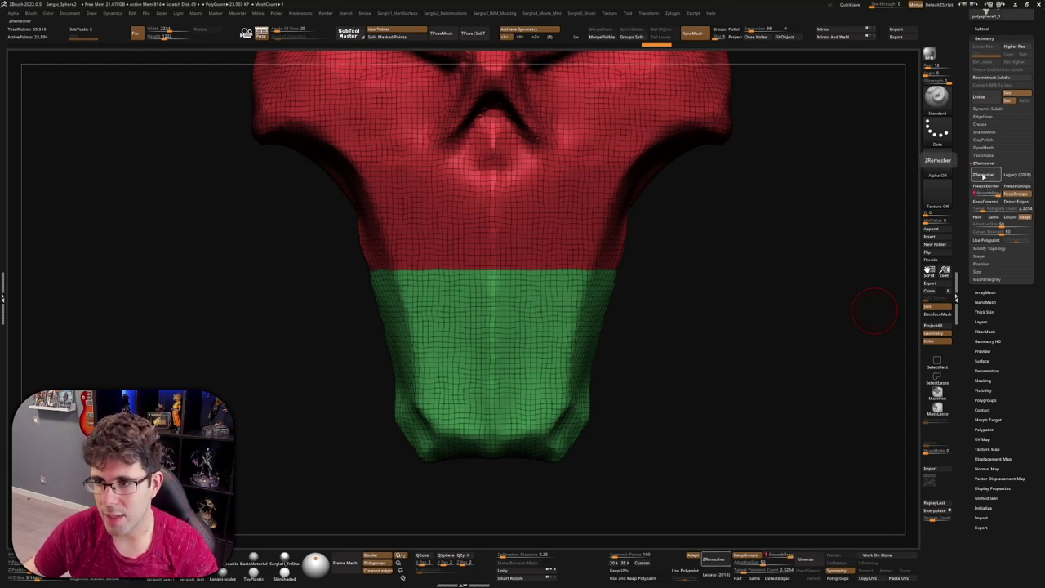
click(984, 176)
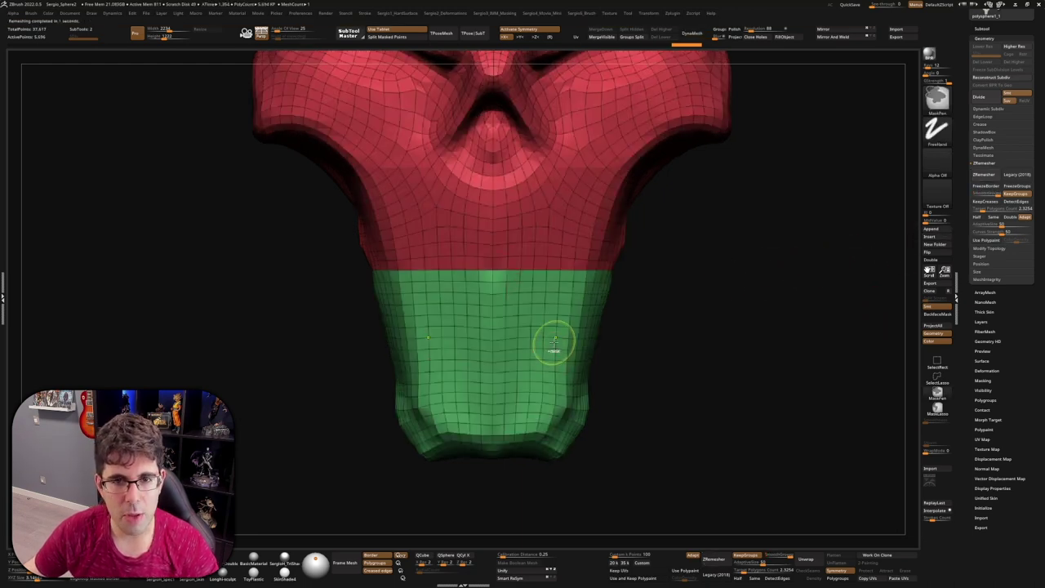
key(ctrl+d)
Step: Paint a mask over the eye sockets
mouse_move(571, 194)
ctrl+right_down()
mouse_move(539, 320)
mouse_move(527, 318)
mouse_move(554, 311)
mouse_move(501, 315)
ctrl+right_up()
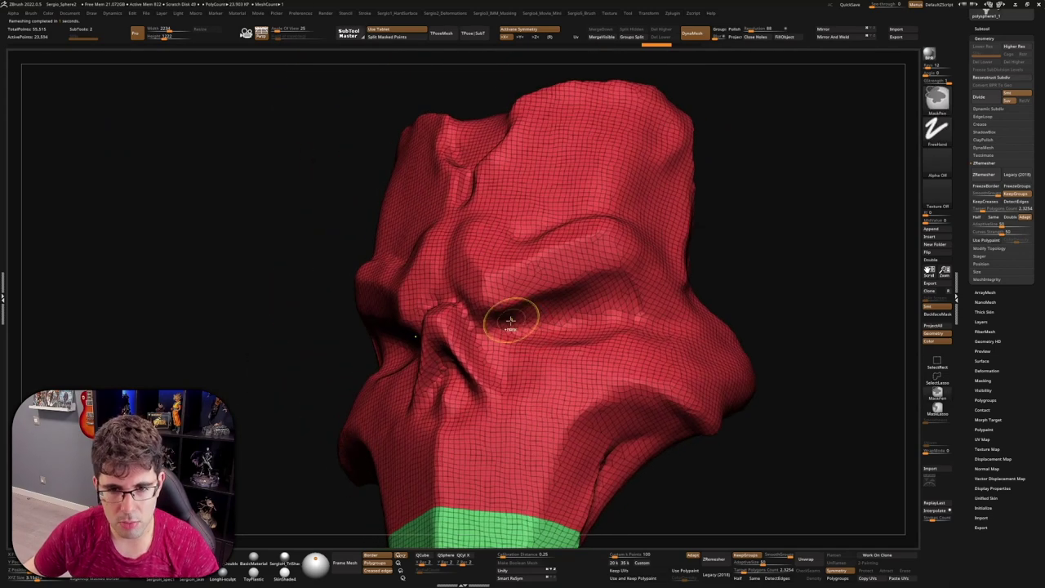
mouse_move(501, 316)
ctrl+mouse_down()
mouse_move(629, 302)
mouse_move(616, 326)
mouse_move(546, 338)
mouse_move(620, 343)
mouse_move(649, 304)
ctrl+mouse_up()
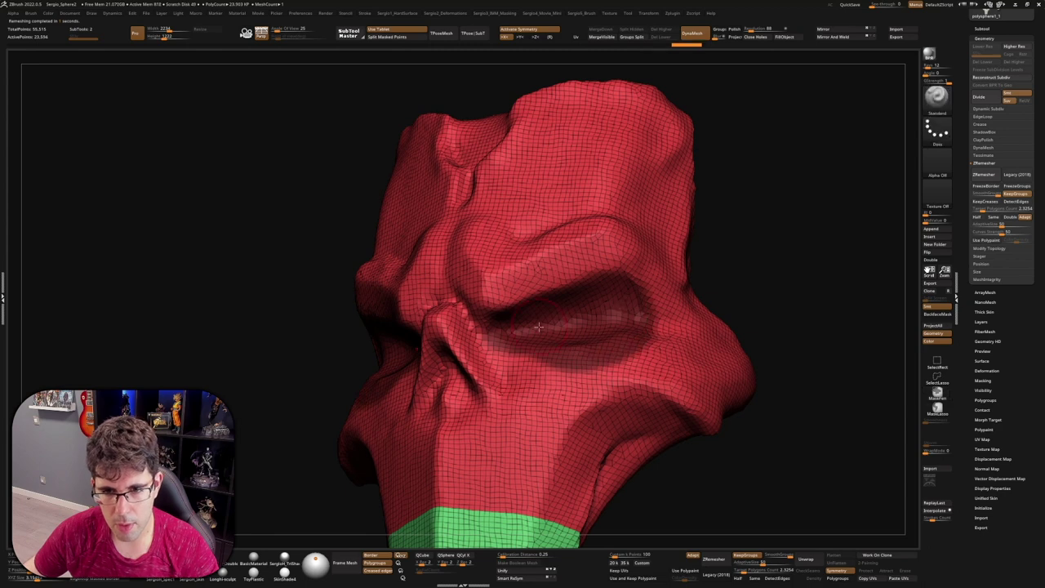
right_drag(571, 326, 520, 338)
ctrl+drag(518, 337, 538, 349)
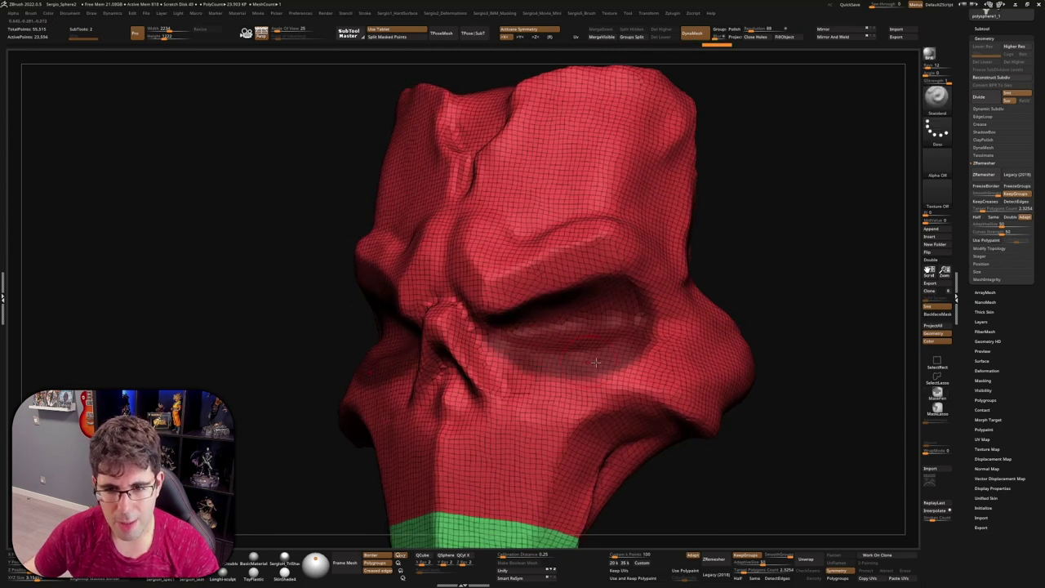
Step: Turn the masked eye sockets into red polygroups, clear the mask, and smooth their borders
key(ctrl+w)
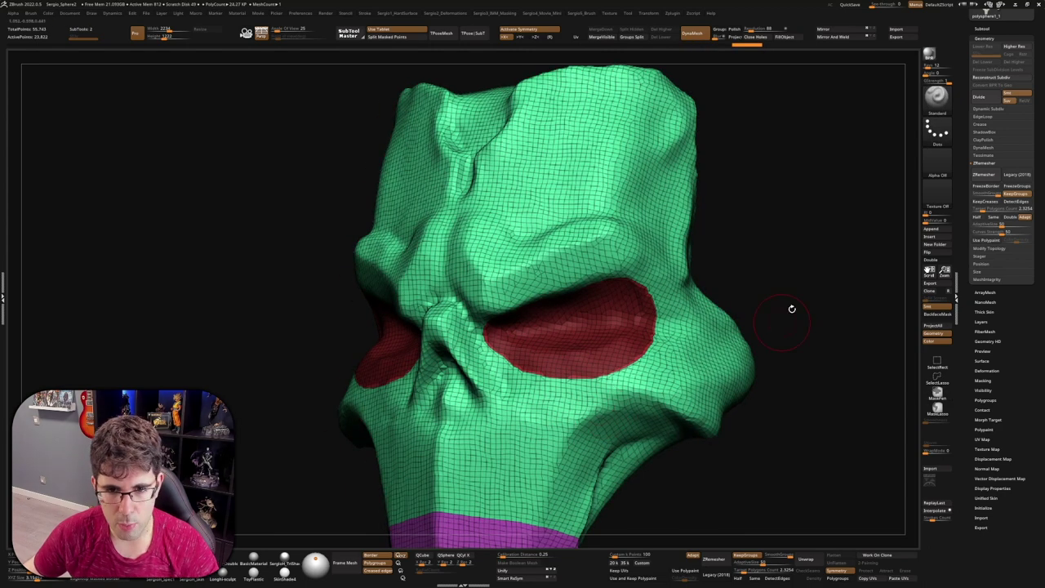
ctrl+click(791, 305)
ctrl+right_drag(734, 326, 657, 318)
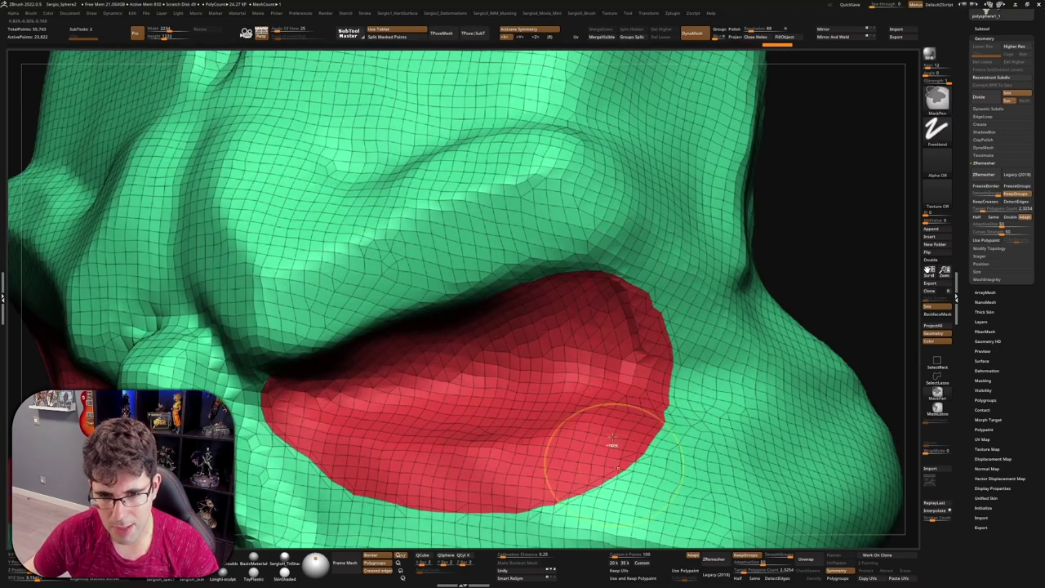
mouse_move(607, 443)
ctrl+right_down()
mouse_move(606, 489)
mouse_move(635, 325)
ctrl+right_up()
shift+drag(645, 326, 633, 322)
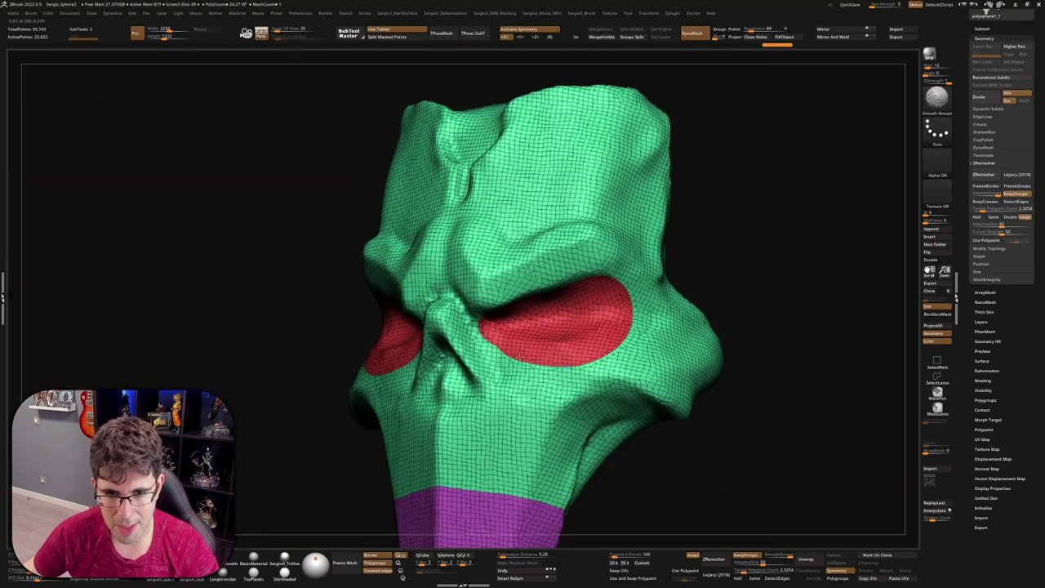
shift+drag(519, 356, 478, 325)
mouse_move(571, 368)
right_down()
mouse_move(563, 425)
mouse_move(523, 379)
mouse_move(555, 368)
mouse_move(653, 375)
right_up()
key(f)
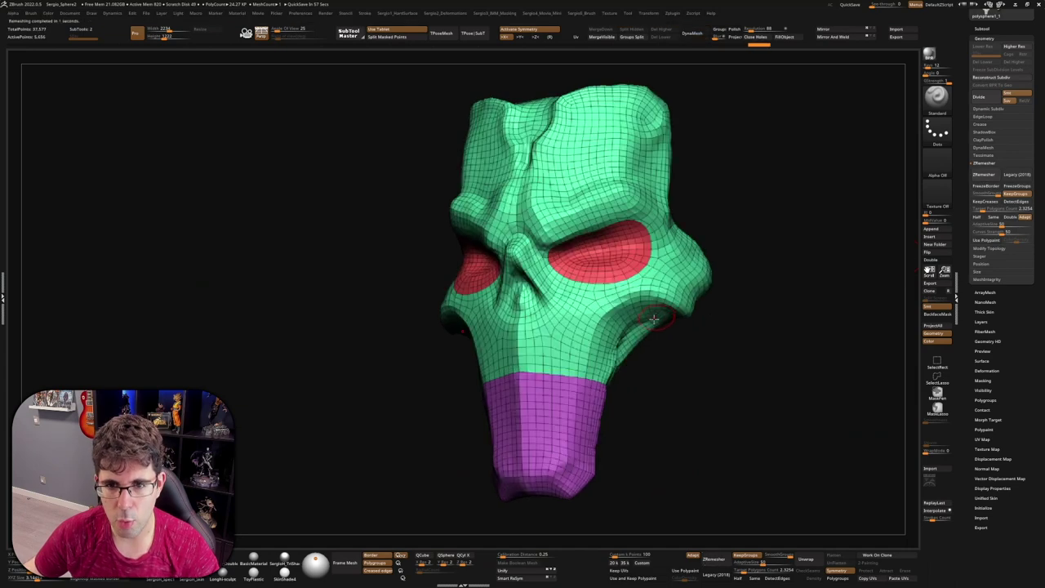
Step: Inspect the new quad loops around the red eye sockets and purple neck border from several angles
ctrl+right_drag(679, 313, 516, 301)
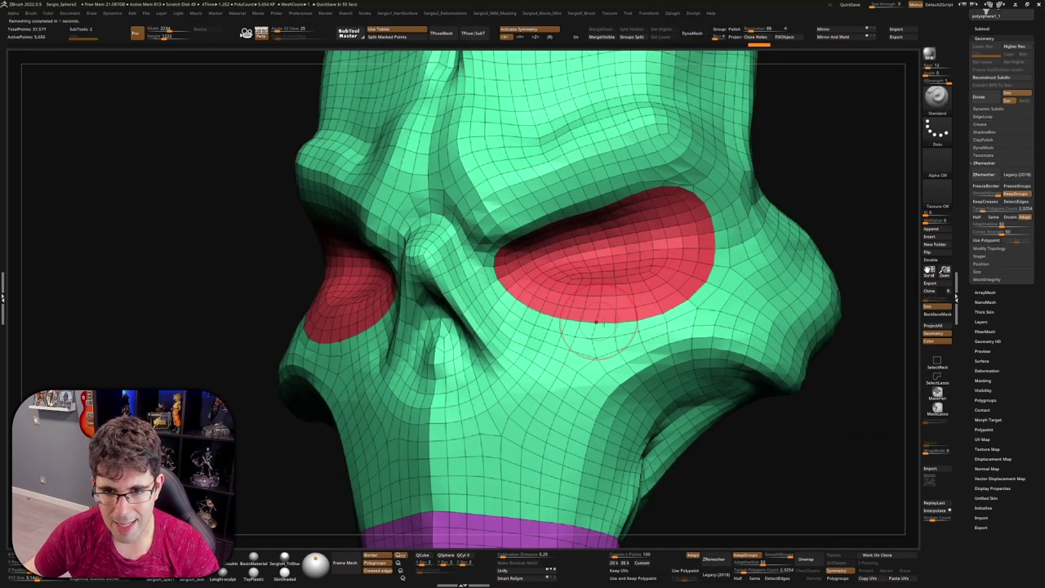
key(ctrl)
key(f)
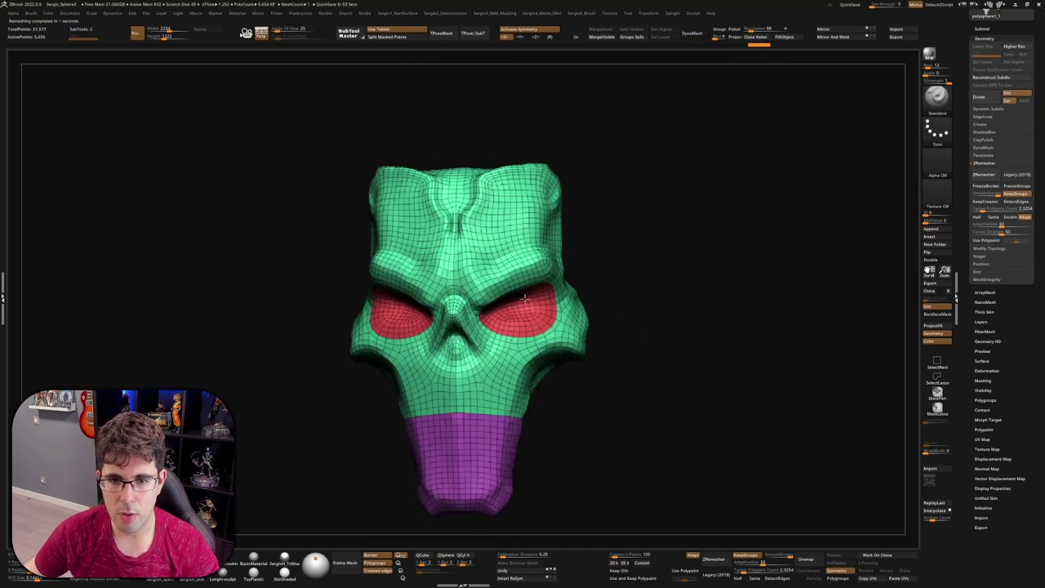
key(shift+f)
key(shift+f)
right_drag(531, 329, 681, 295)
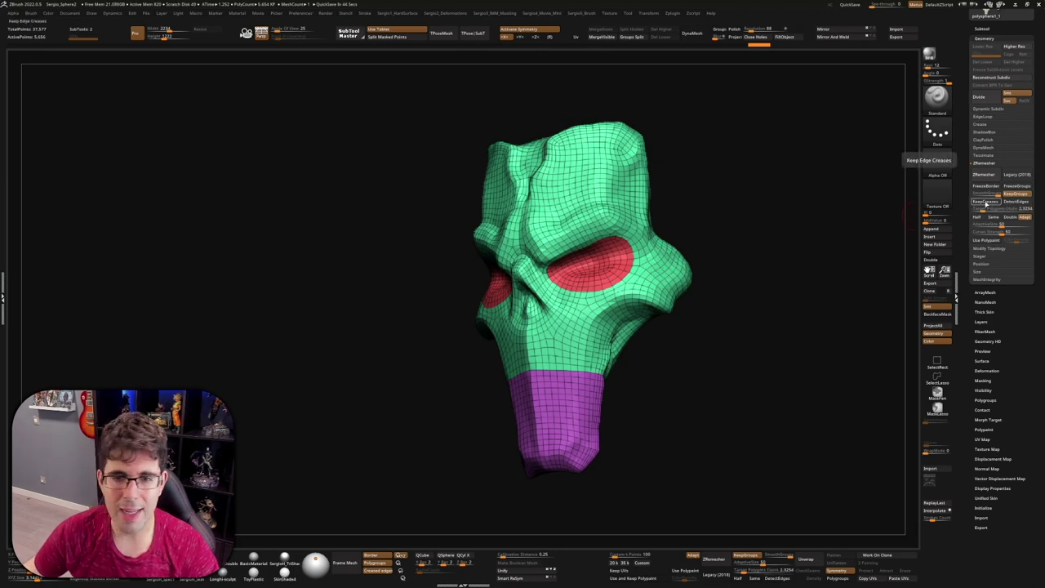
right_drag(600, 202, 528, 193)
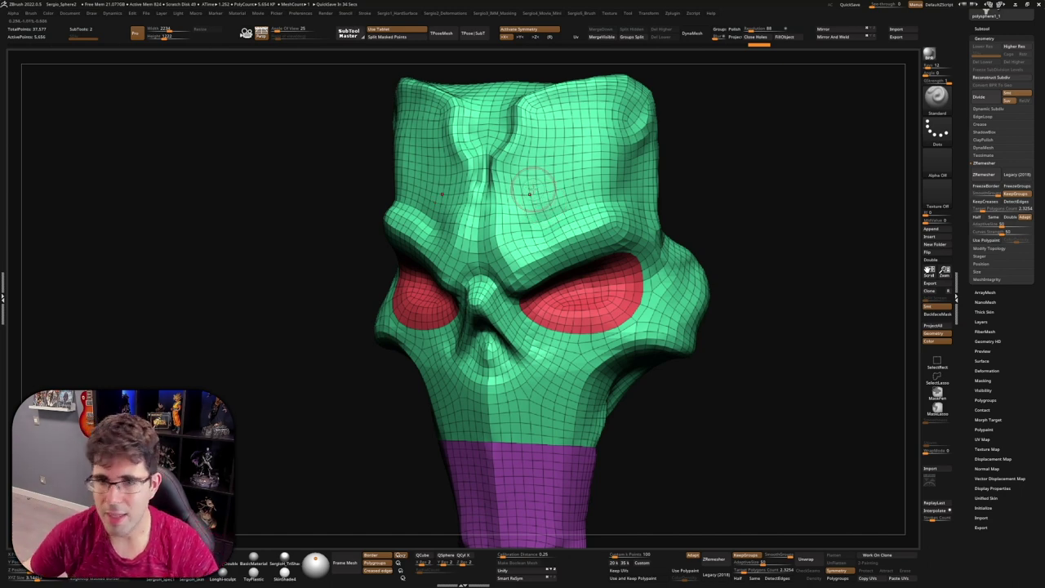
mouse_move(535, 192)
right_down()
mouse_move(585, 185)
mouse_move(591, 232)
right_up()
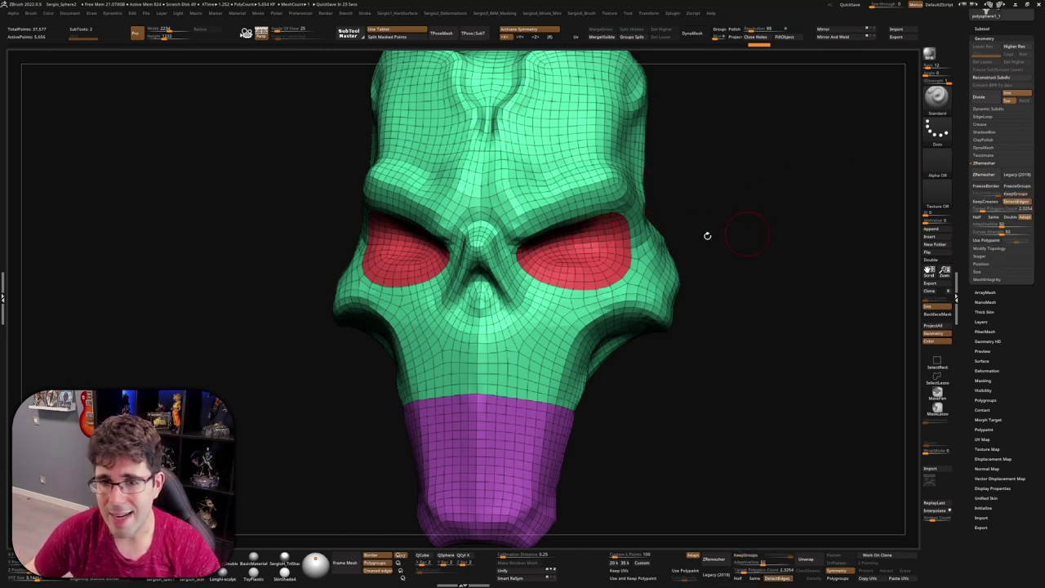
Step: Bring back the remeshed head, orbit it from side angles, then undo to the original polygrouped mesh
drag(704, 233, 633, 247)
key(shift+f)
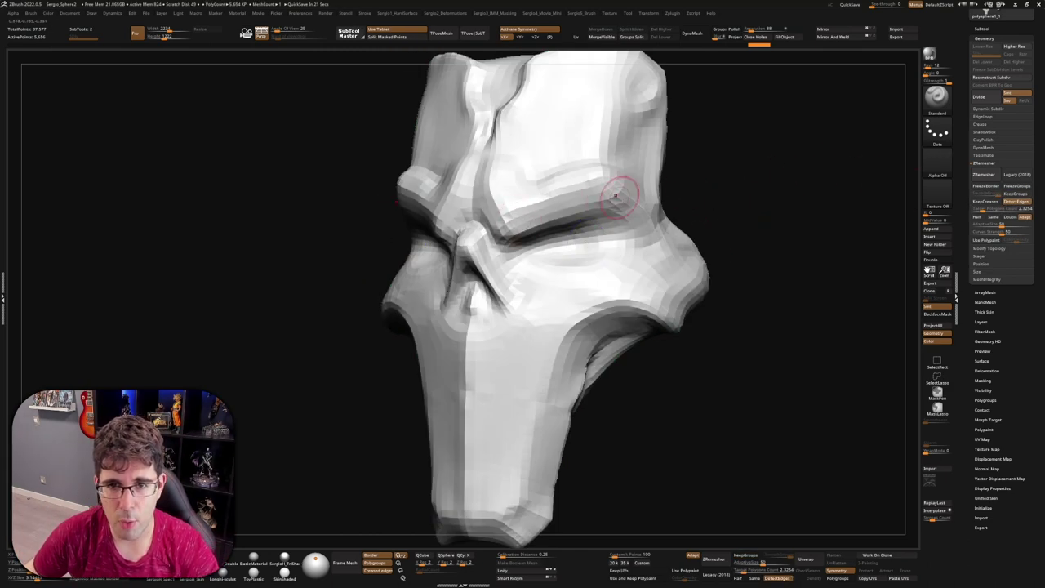
key(ctrl+d)
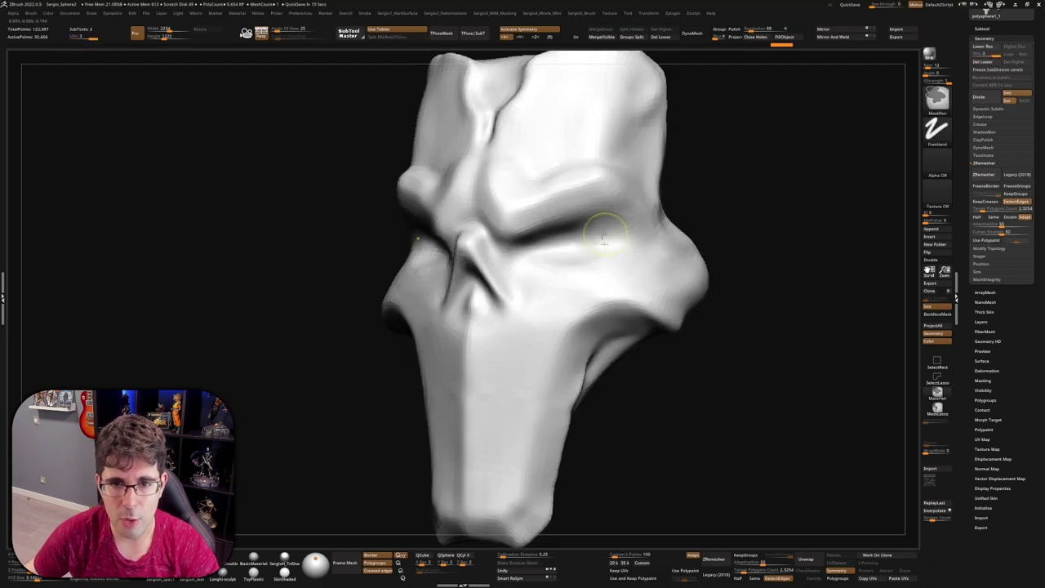
key(shift+f)
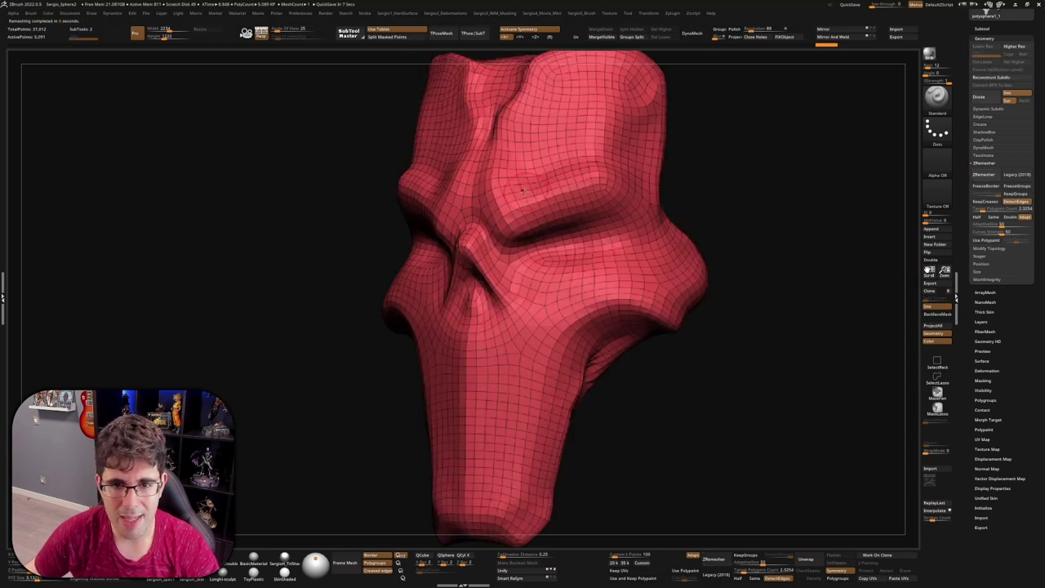
right_drag(590, 240, 688, 369)
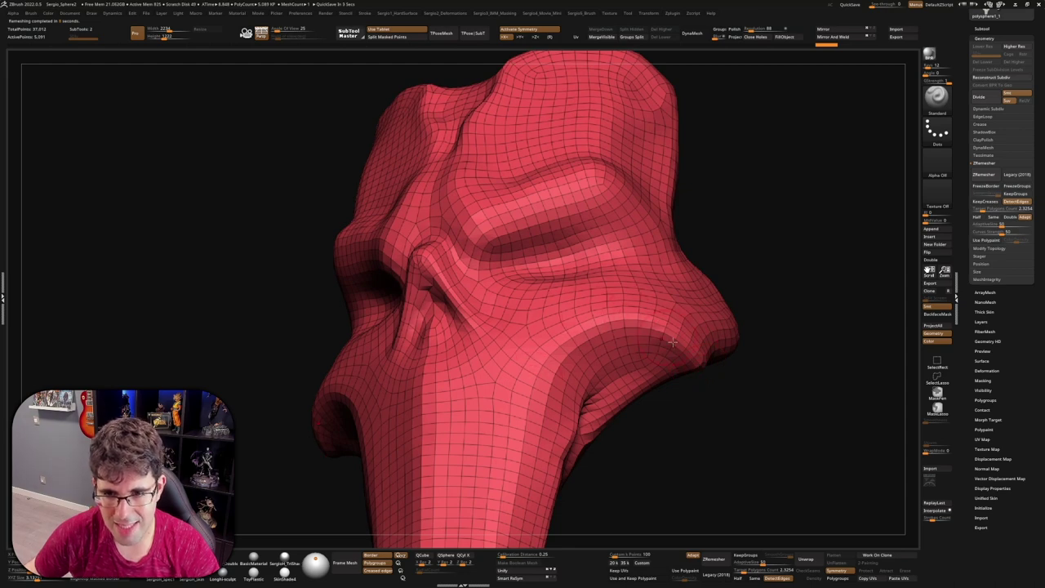
right_drag(673, 341, 772, 269)
mouse_move(686, 155)
right_down()
mouse_move(699, 189)
mouse_move(669, 212)
mouse_move(620, 204)
mouse_move(616, 242)
right_up()
key(ctrl+z)
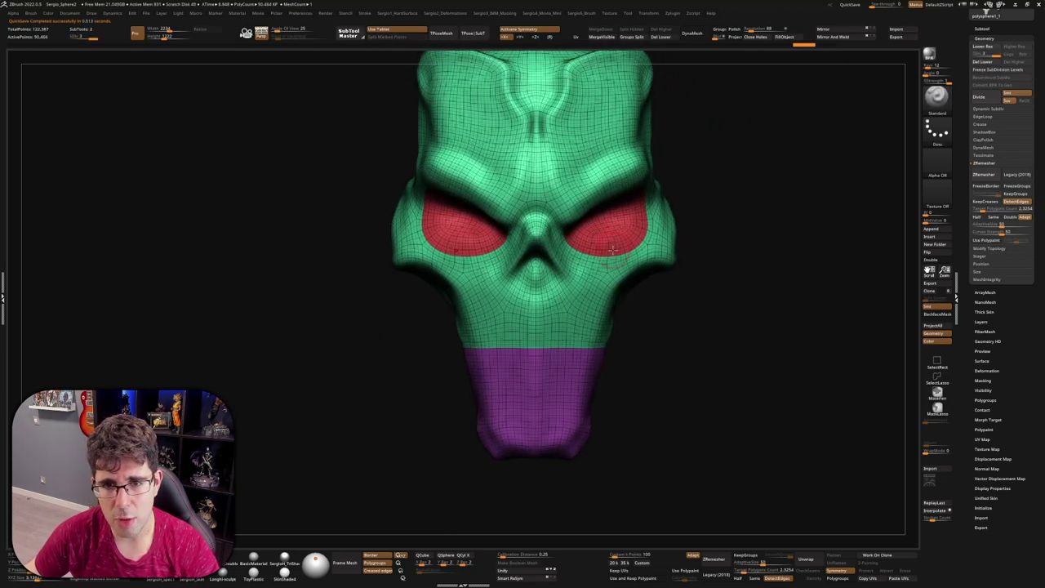
Step: Adjust the Target Polygons Count slider and switch ZRemesher from Half to Same
right_drag(639, 258, 653, 278)
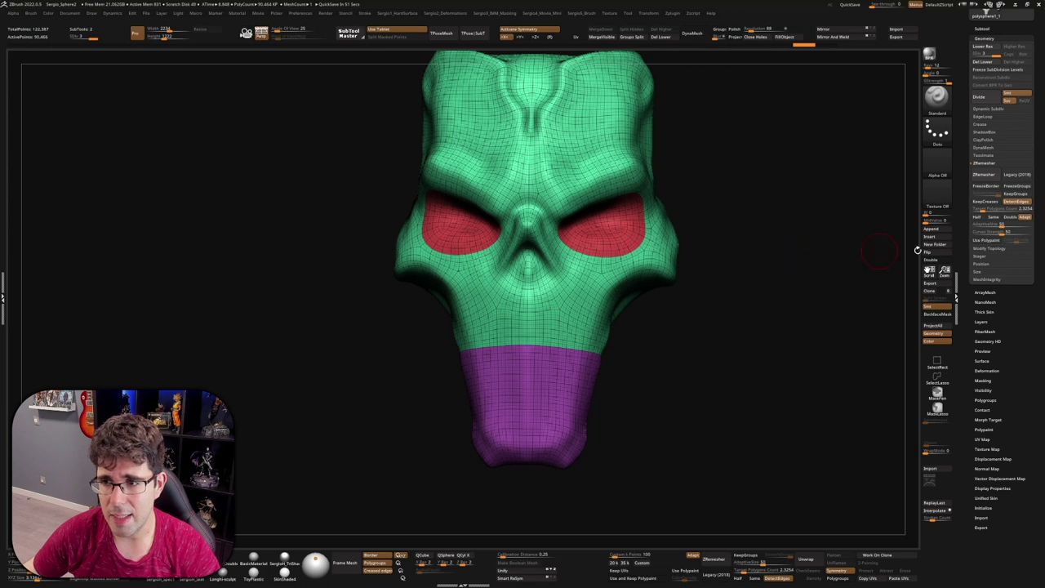
drag(1020, 207, 979, 209)
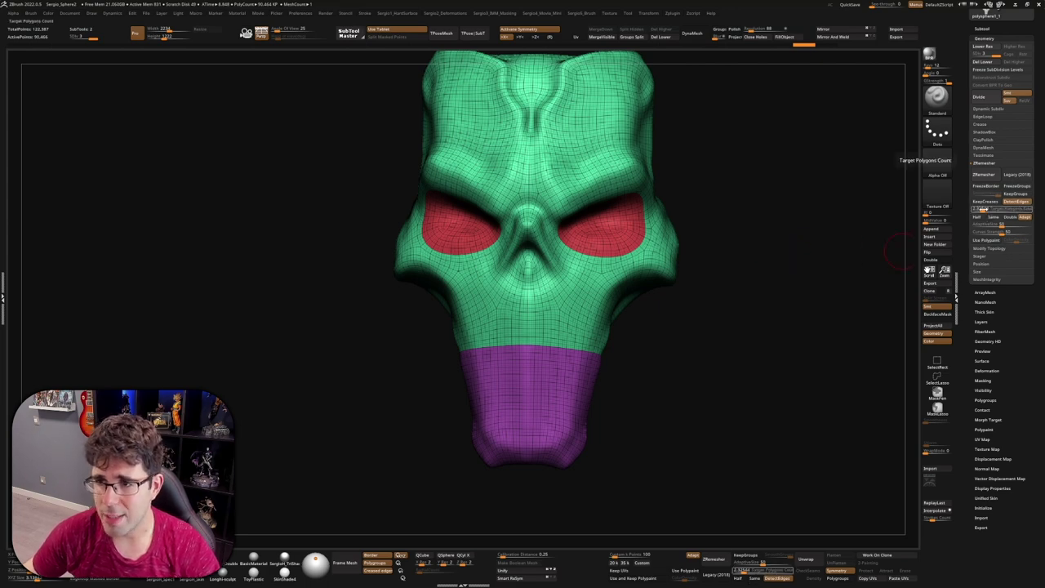
mouse_move(593, 263)
right_down()
mouse_move(627, 235)
mouse_move(669, 235)
right_up()
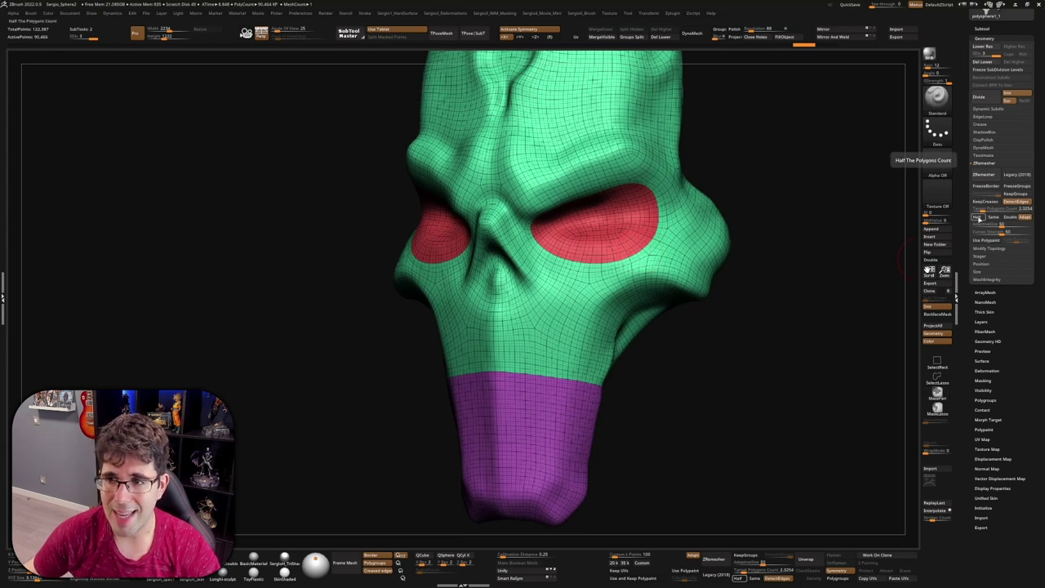
click(992, 218)
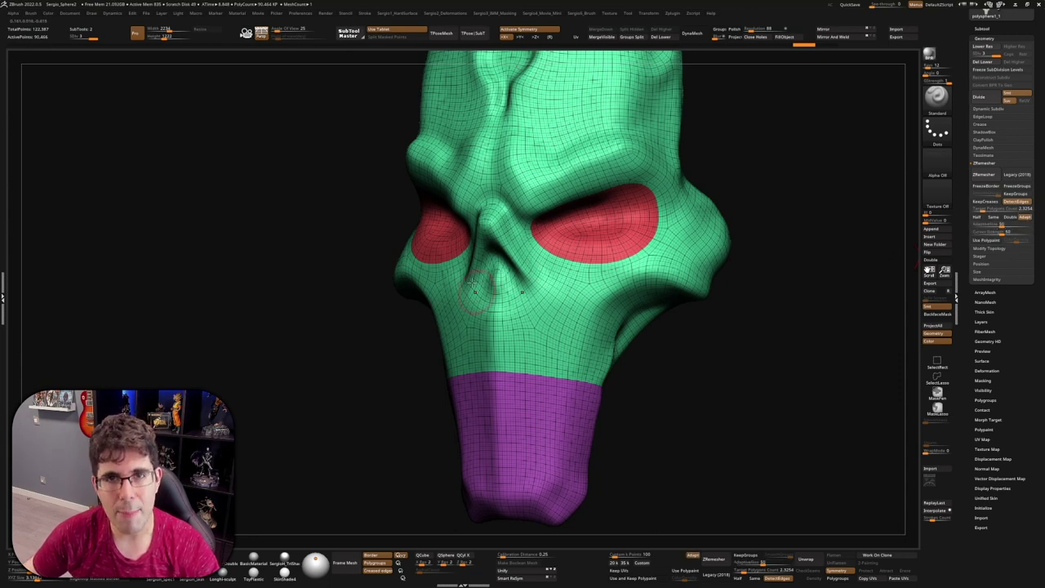
mouse_move(474, 282)
shift+mouse_down()
mouse_move(569, 259)
mouse_move(647, 211)
mouse_move(721, 285)
mouse_move(667, 265)
shift+mouse_up()
key(shift+f)
key(shift+f)
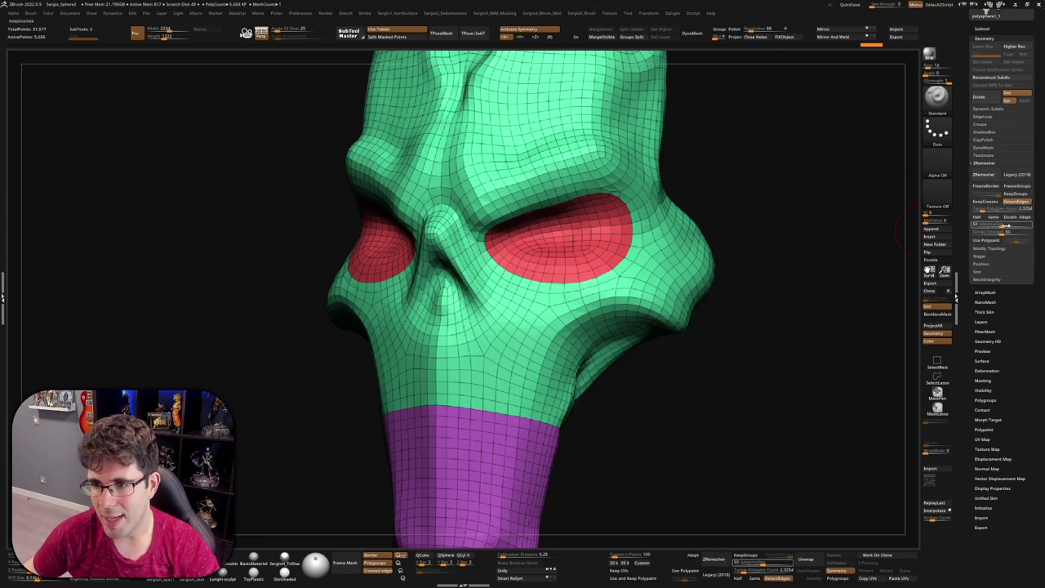
click(984, 174)
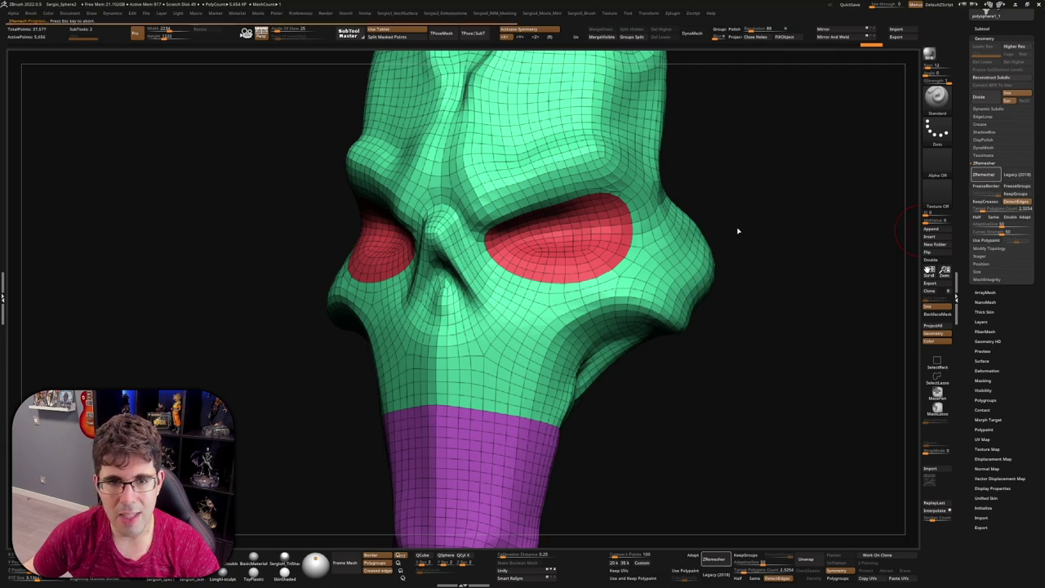
mouse_move(462, 199)
right_down()
mouse_move(486, 253)
mouse_move(539, 233)
right_up()
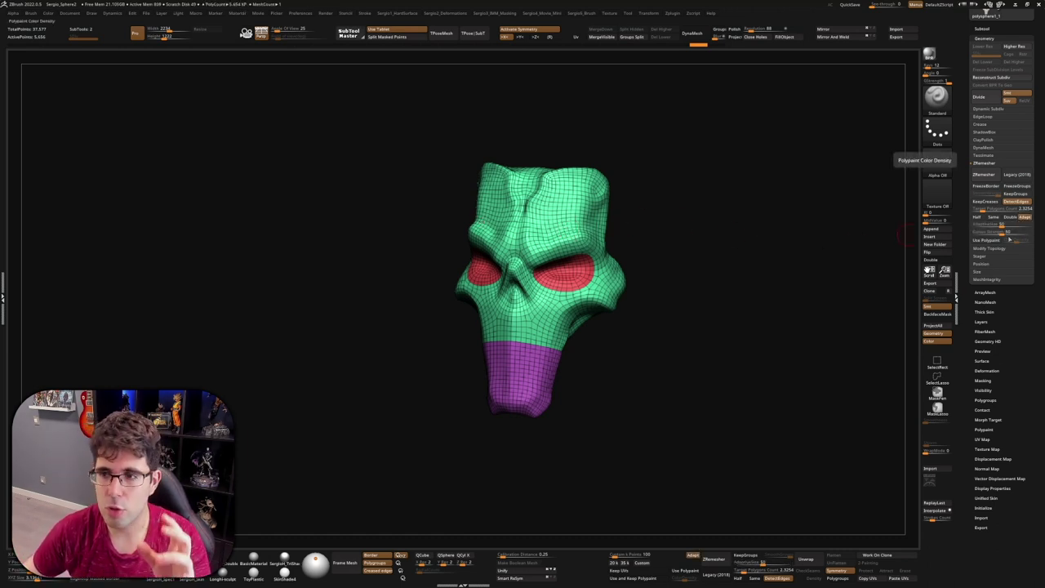
Step: Run ZRemesher on the skull head and zoom to inspect the new topology
click(984, 174)
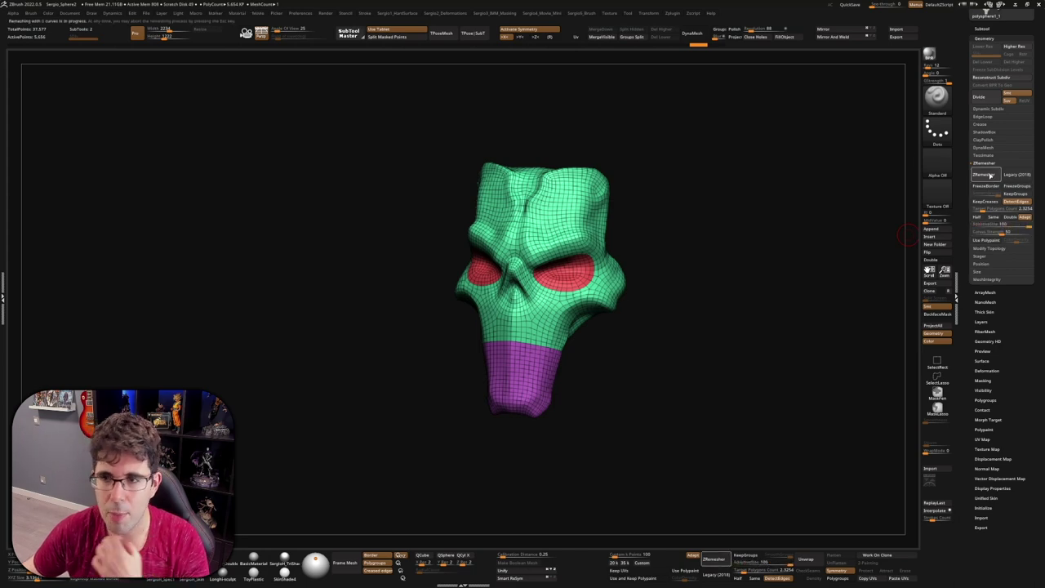
scroll(535, 289, up, 2)
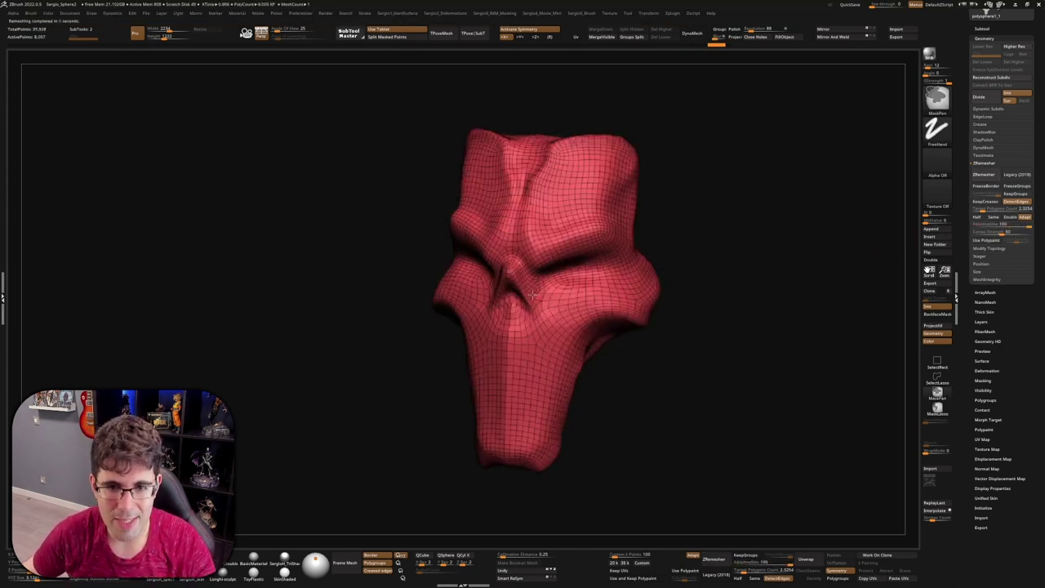
scroll(514, 277, up, 3)
scroll(514, 299, up, 3)
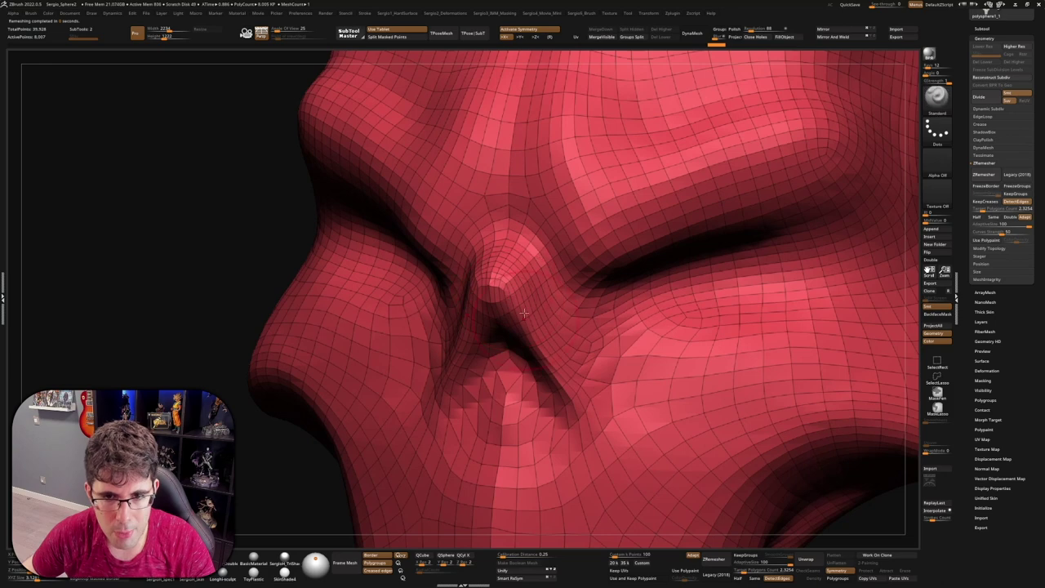
scroll(632, 307, down, 3)
scroll(632, 307, down, 3)
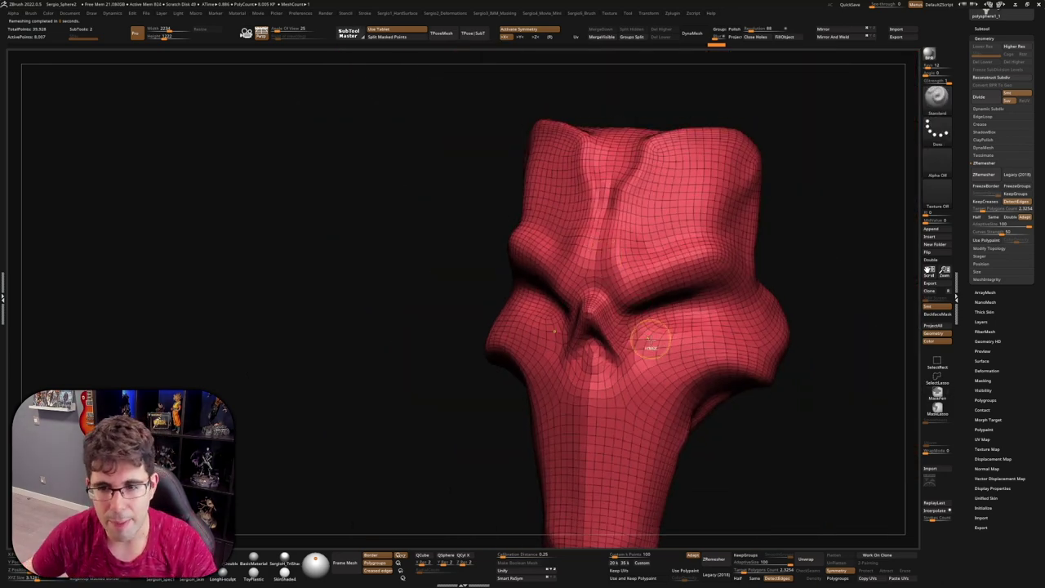
scroll(645, 271, down, 2)
scroll(645, 271, up, 2)
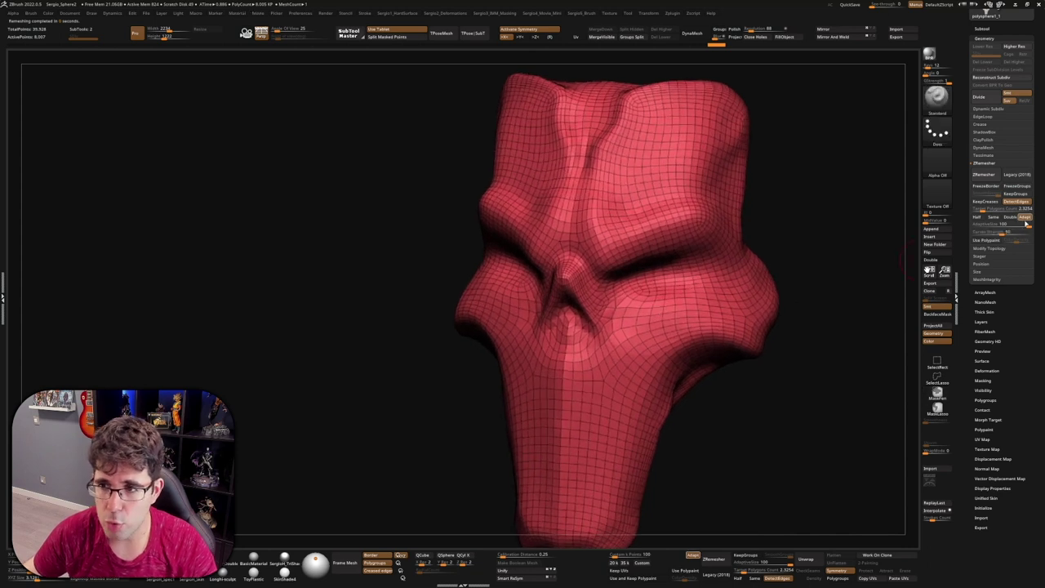
Step: Rerun ZRemesher twice with adjusted settings and switch on Adapt
click(984, 174)
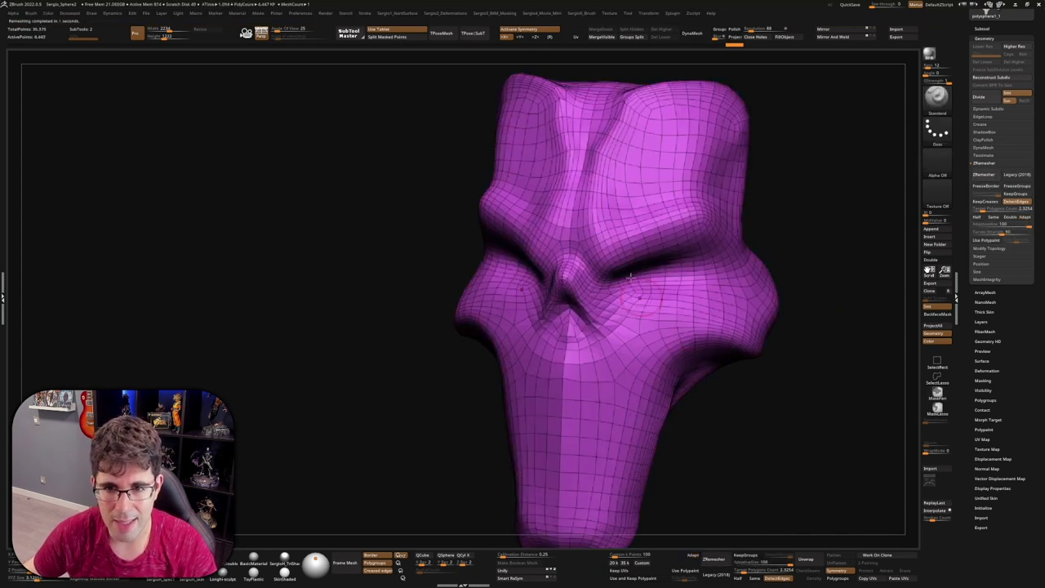
scroll(648, 265, up, 2)
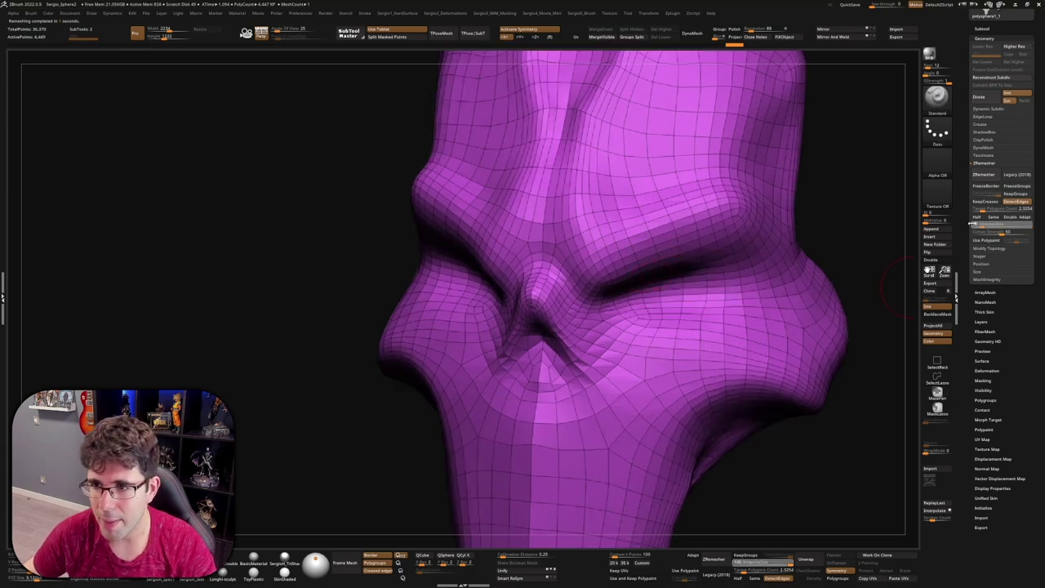
click(984, 175)
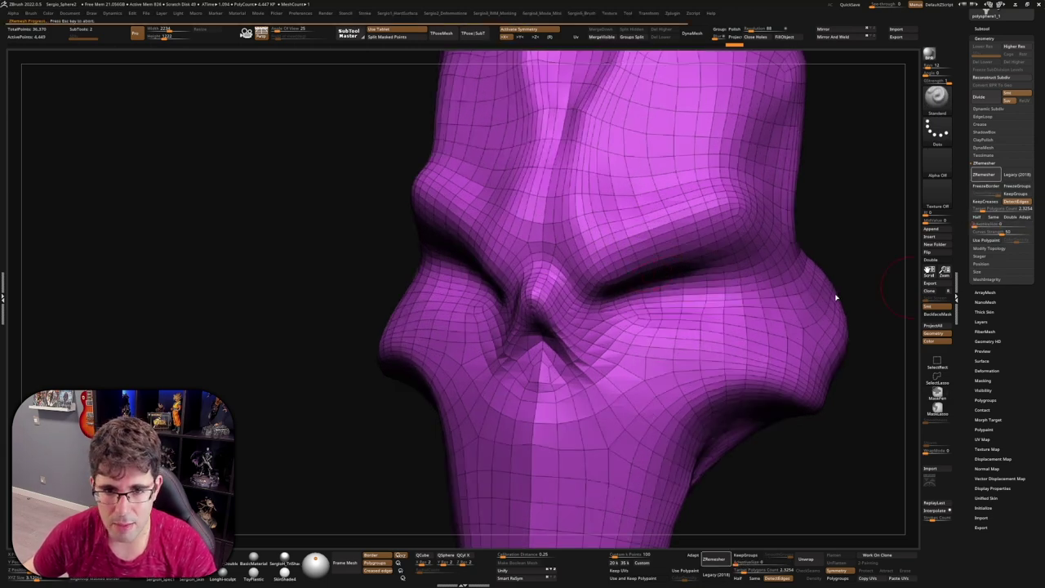
scroll(625, 343, down, 2)
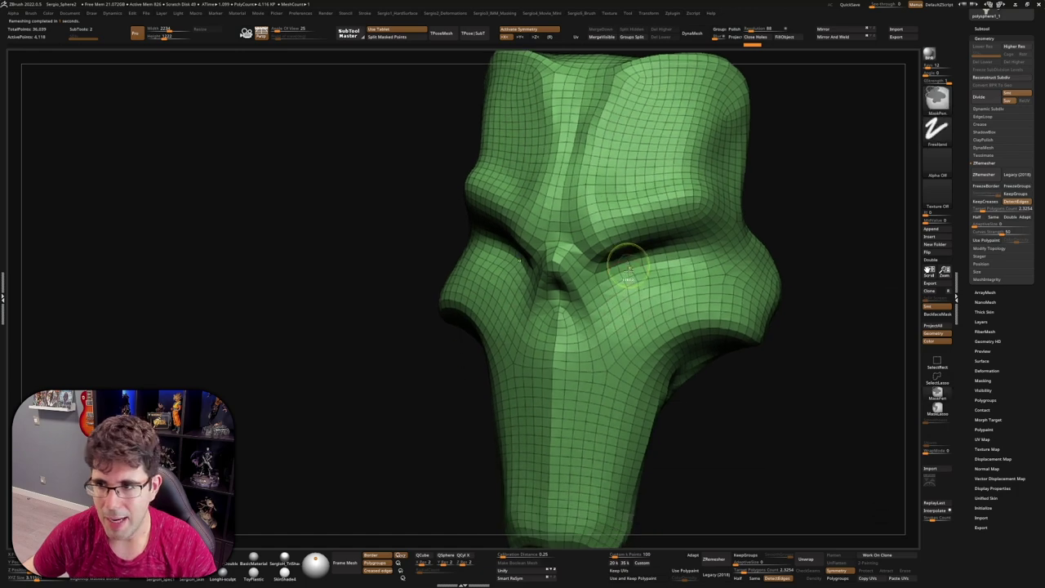
scroll(625, 270, up, 1)
scroll(625, 270, up, 1)
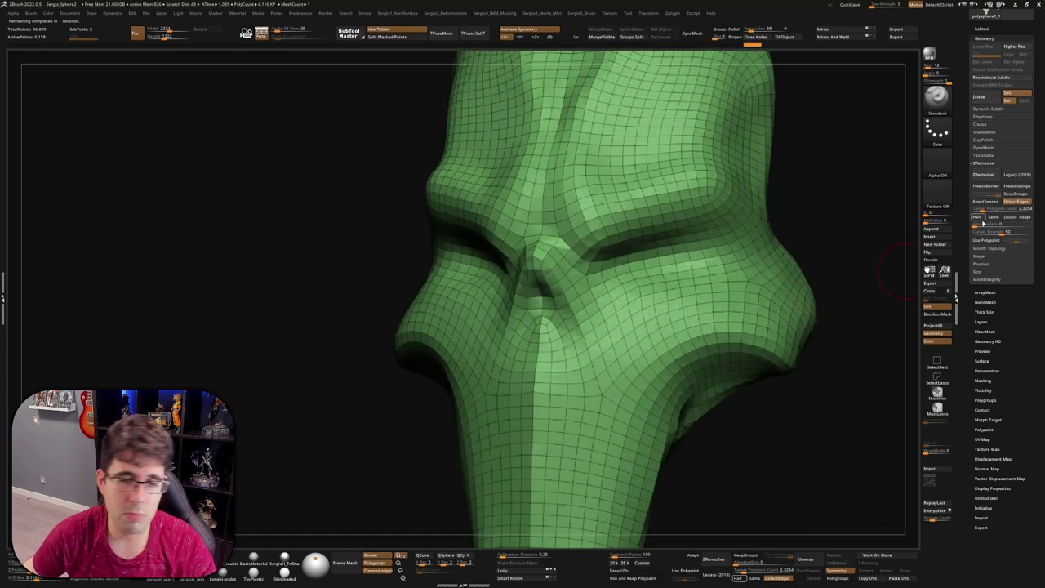
click(1026, 219)
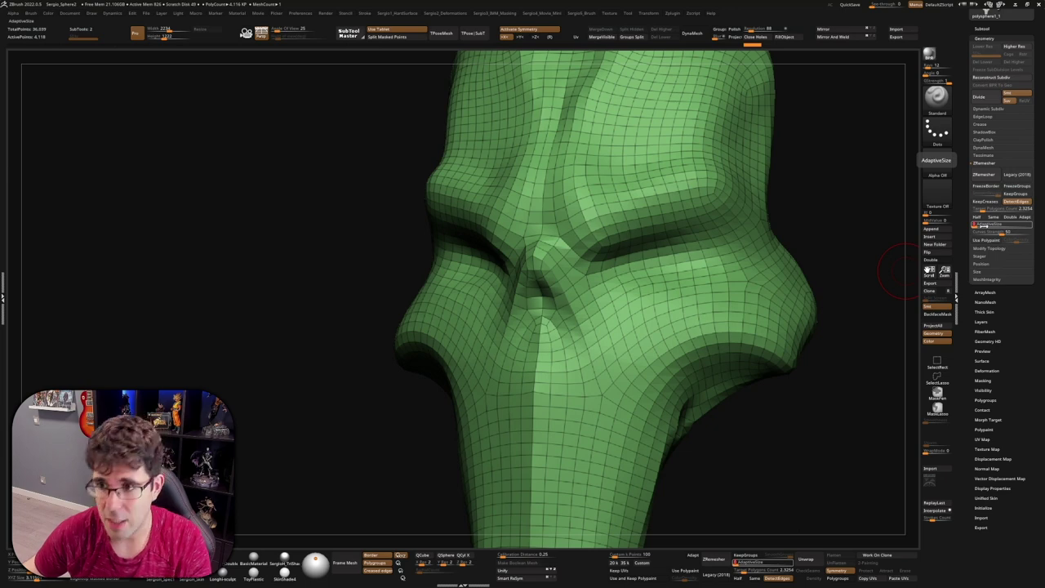
Step: Compare the green and red remesh results and settle on the denser red remesh
shift+drag(865, 269, 577, 267)
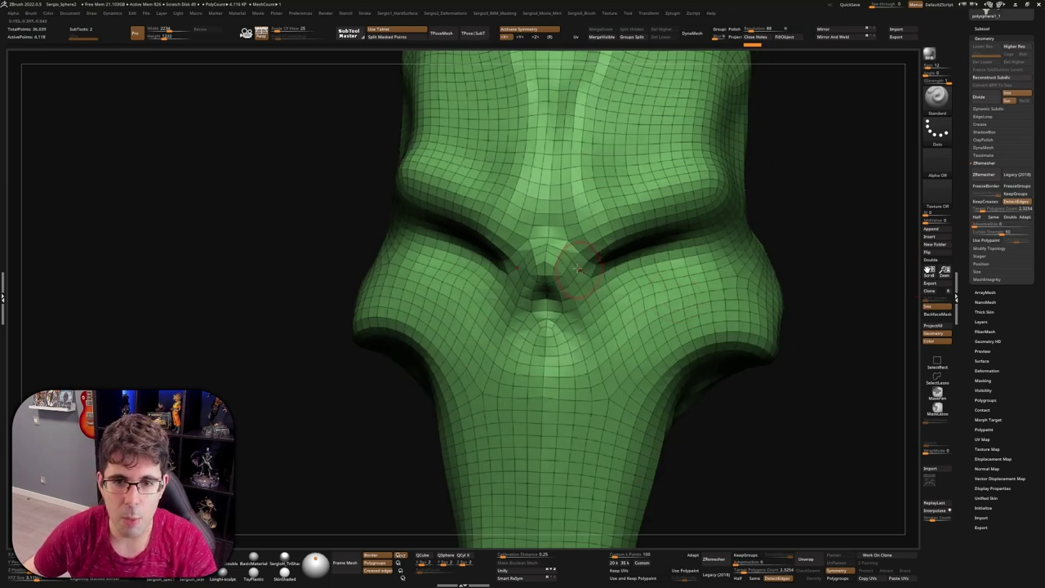
right_drag(577, 268, 544, 251)
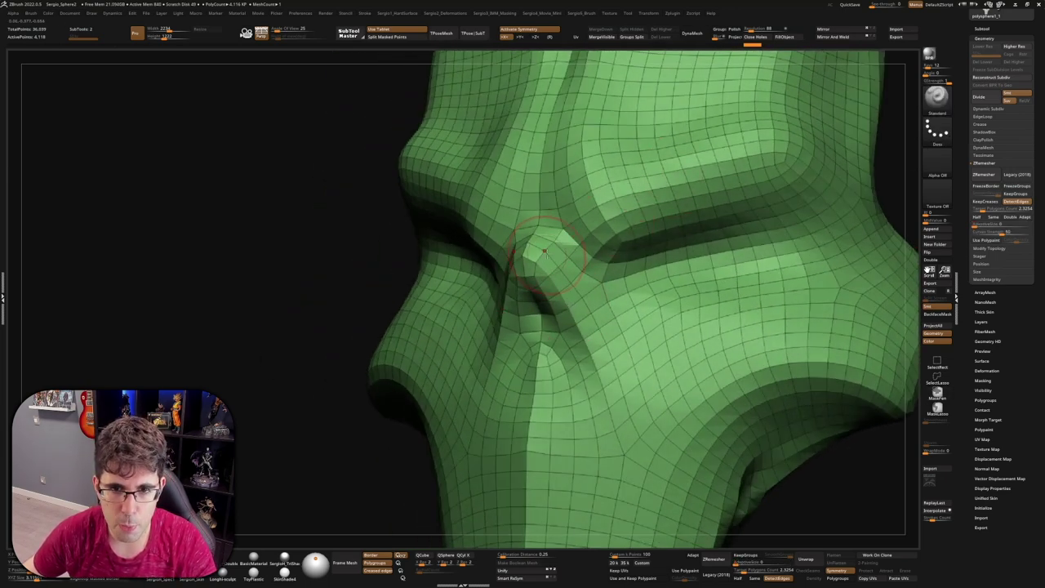
key(ctrl+z)
key(ctrl+shift+z)
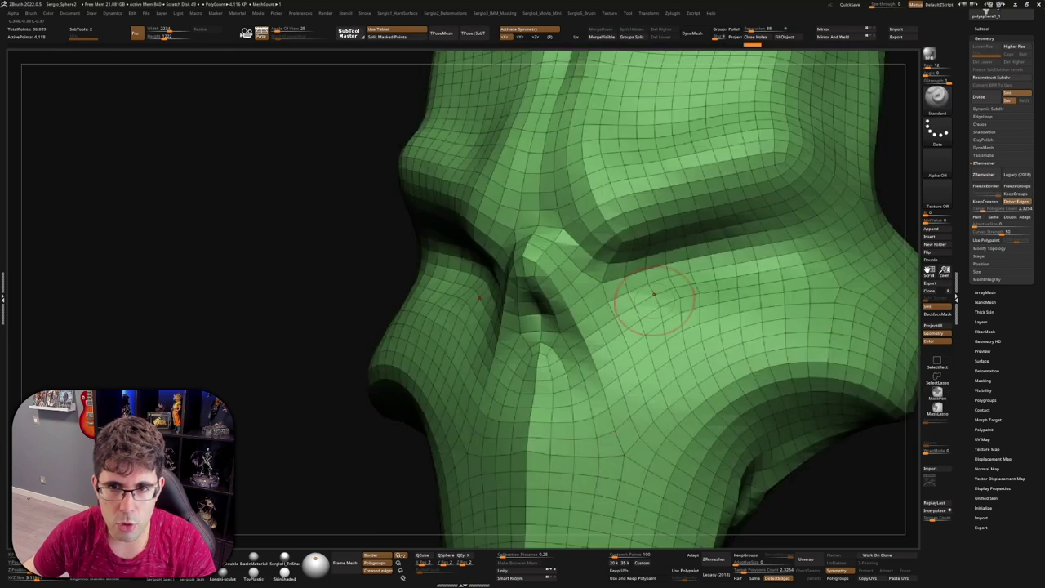
key(ctrl+z)
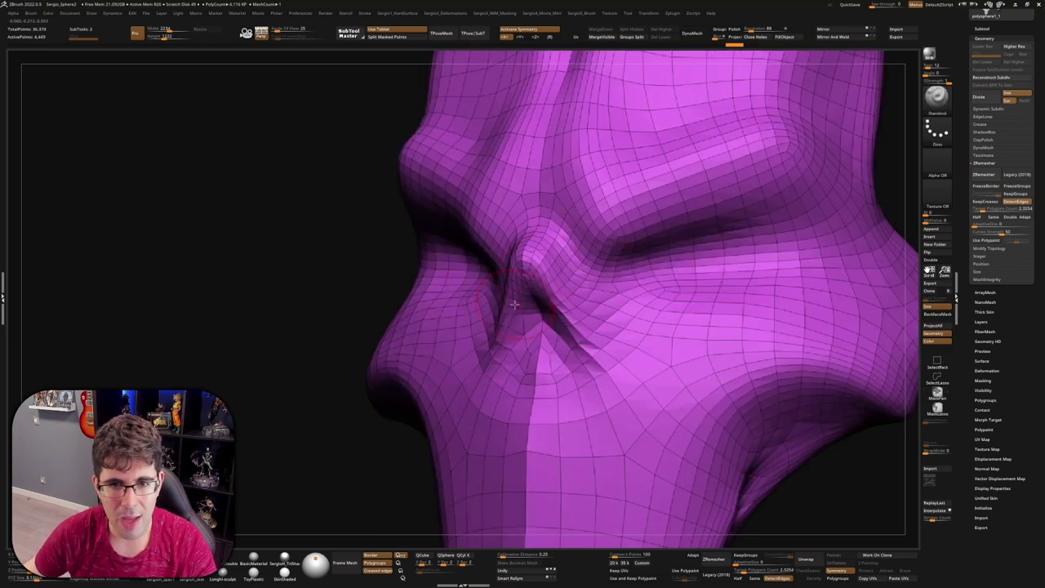
key(ctrl+z)
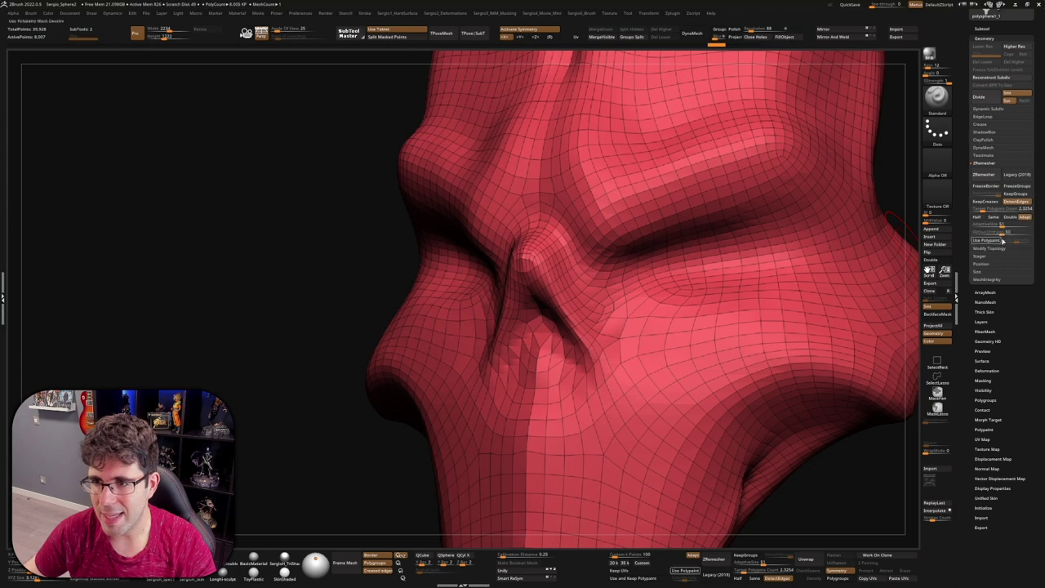
Step: Show the Polyframe wireframe on the head at a three-quarter angle and bring up the popup palette
drag(898, 269, 725, 319)
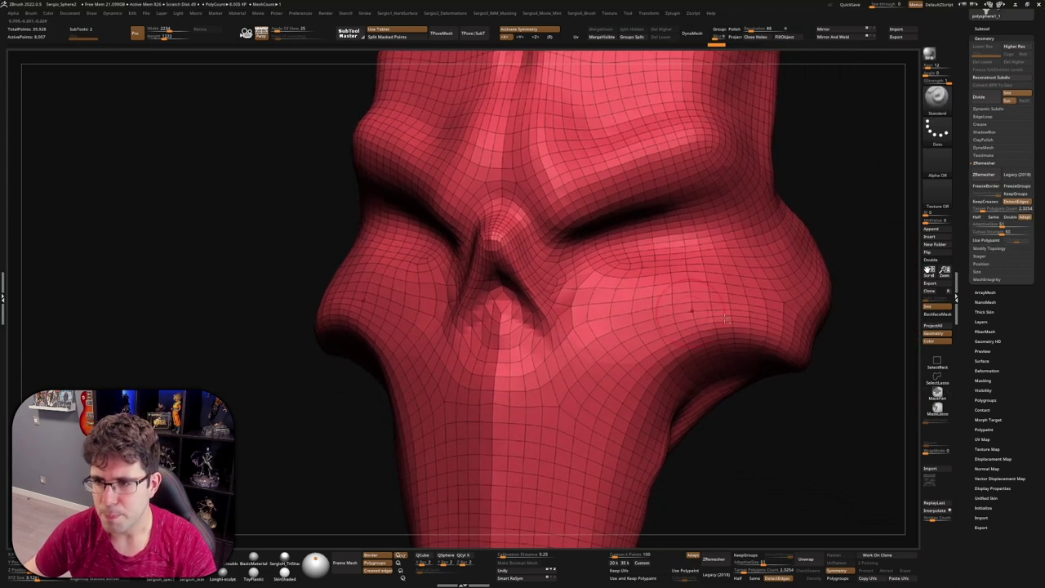
drag(776, 277, 627, 349)
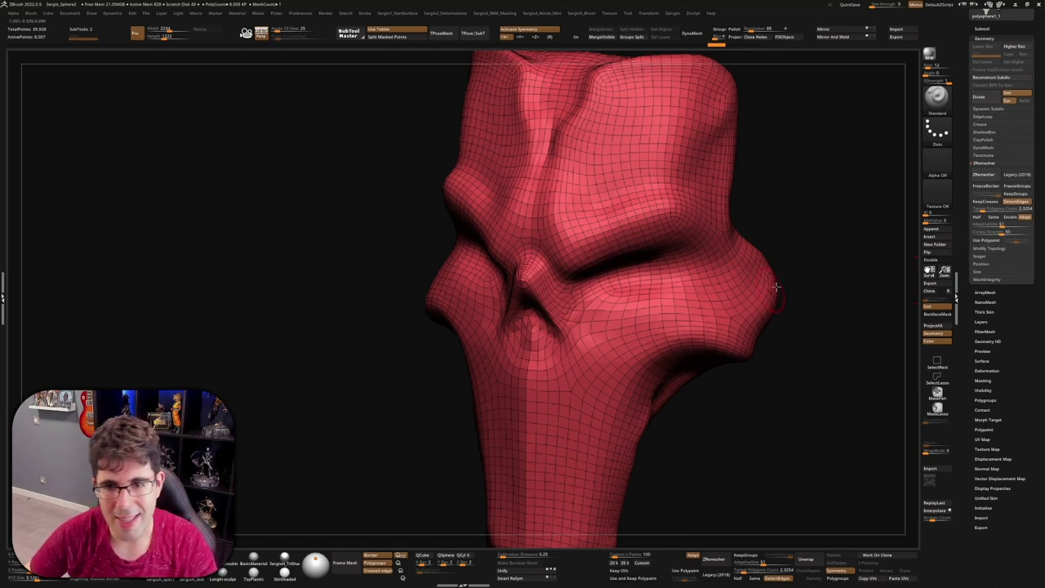
mouse_move(777, 285)
mouse_down()
mouse_move(832, 203)
mouse_move(642, 240)
mouse_up()
key(shift+f)
mouse_move(629, 306)
mouse_down()
mouse_move(716, 327)
mouse_move(720, 250)
mouse_up()
key(shift+f)
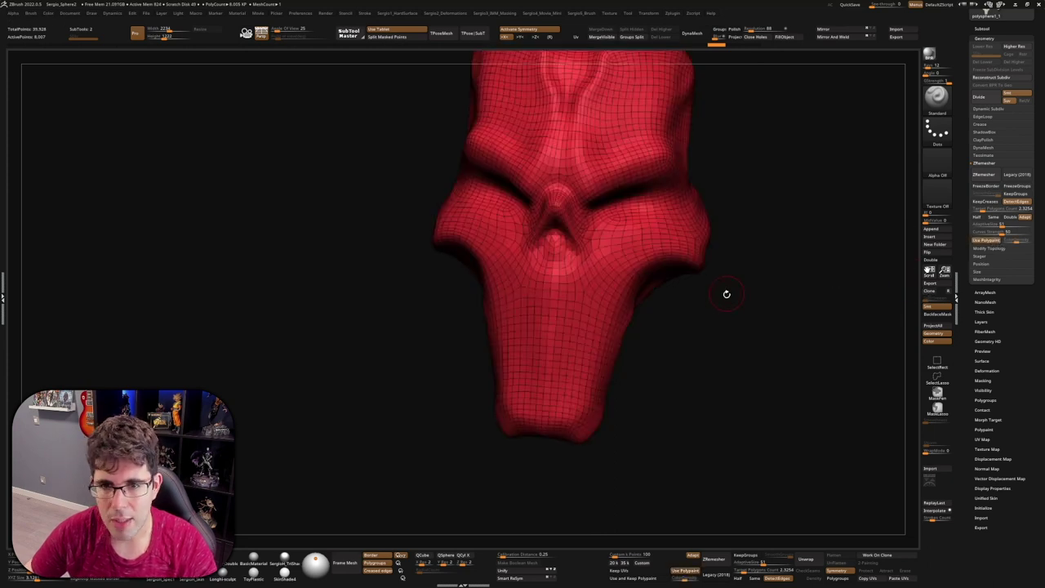
drag(726, 294, 700, 275)
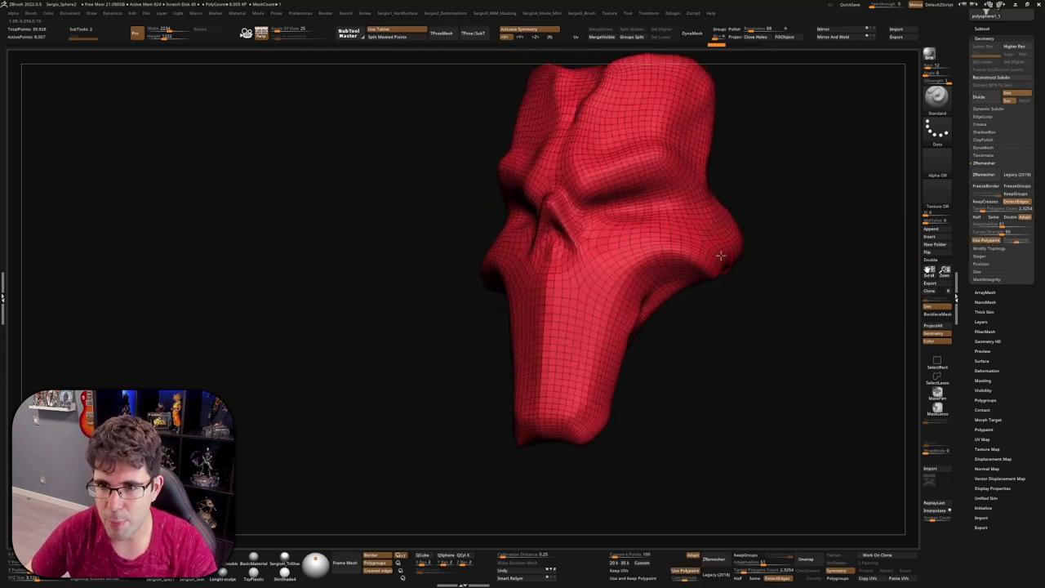
key(space)
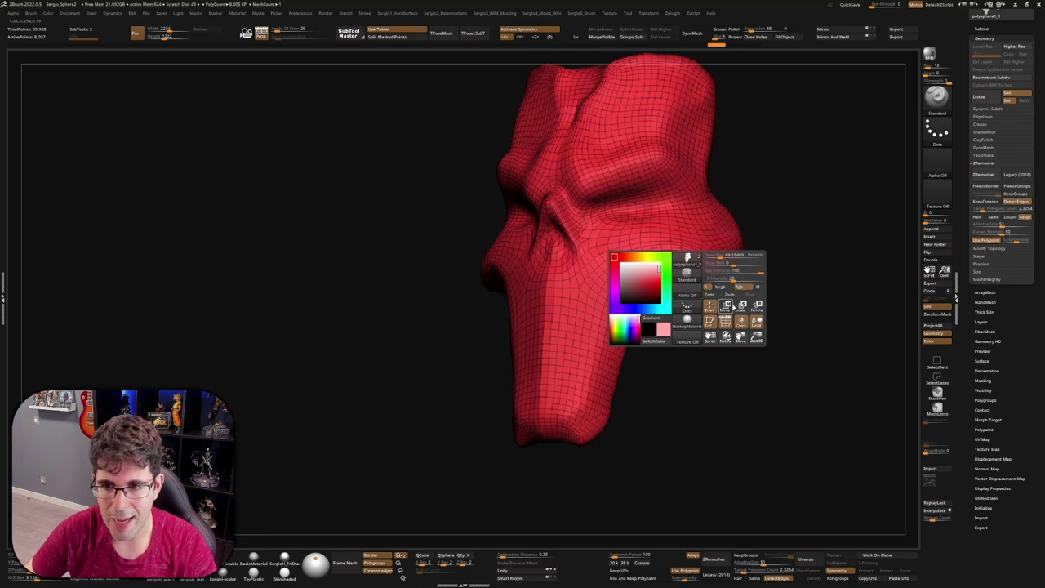
Step: Hide the wireframe, orbit the head, and raise the polypaint Color Density
key(shift+f)
shift+drag(643, 313, 665, 327)
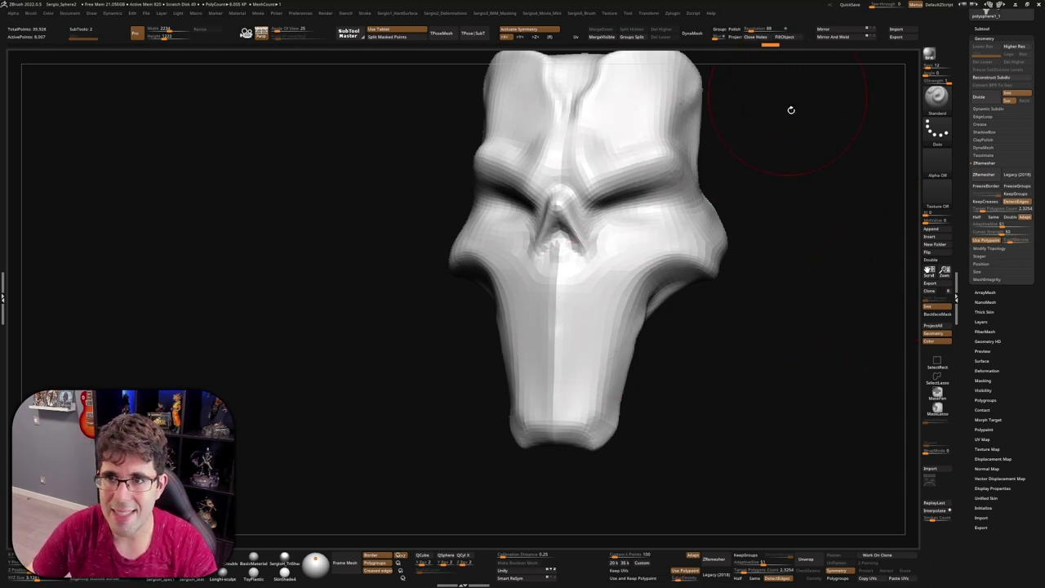
drag(729, 239, 677, 257)
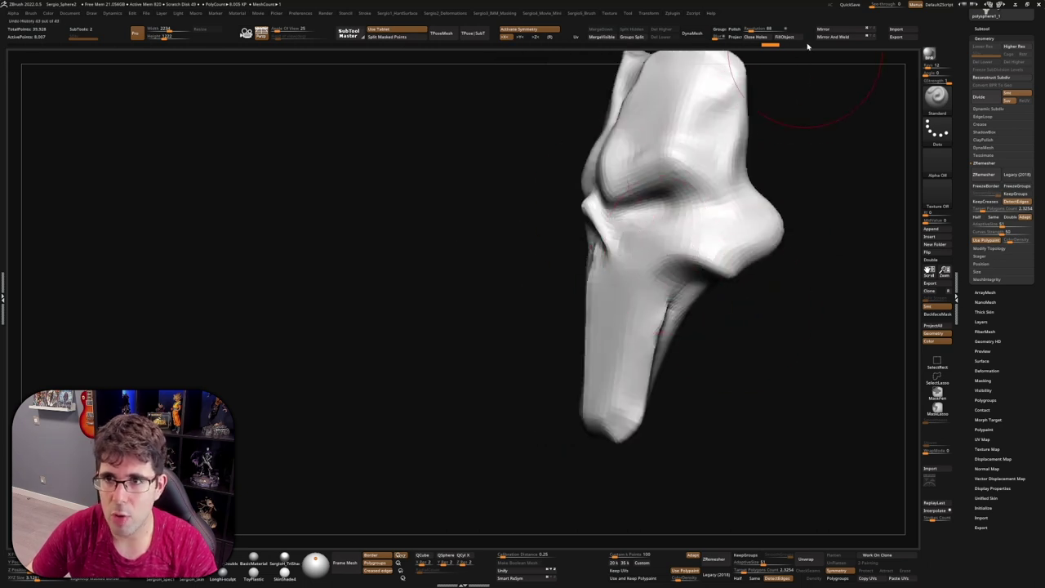
drag(794, 49, 717, 211)
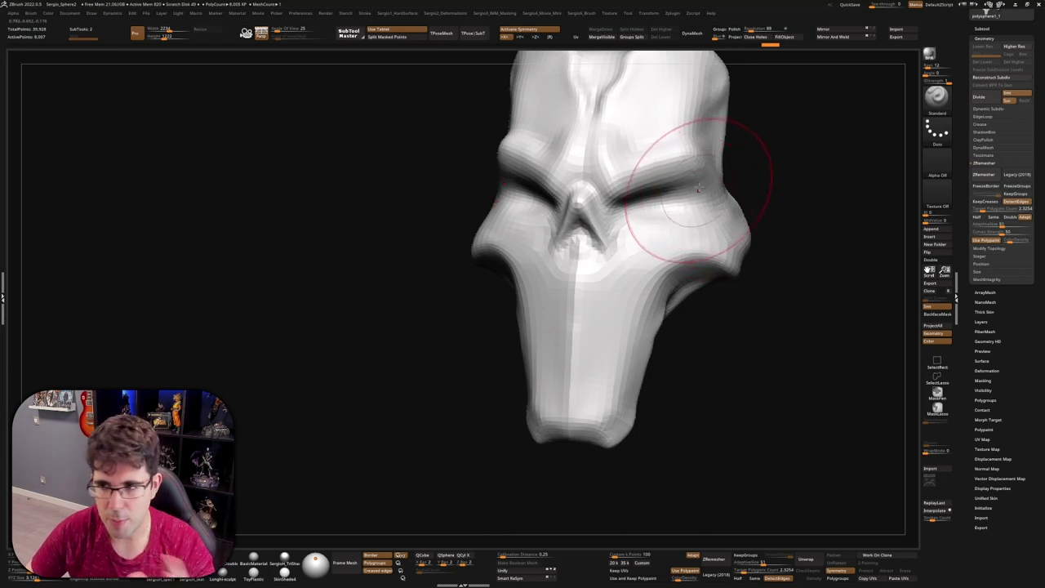
drag(830, 230, 784, 238)
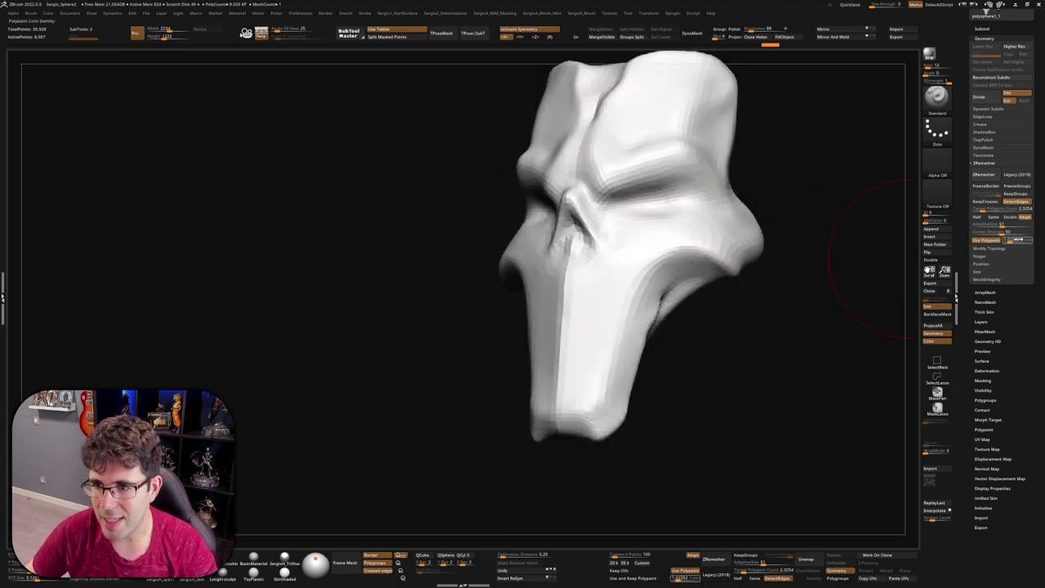
drag(1031, 239, 1013, 253)
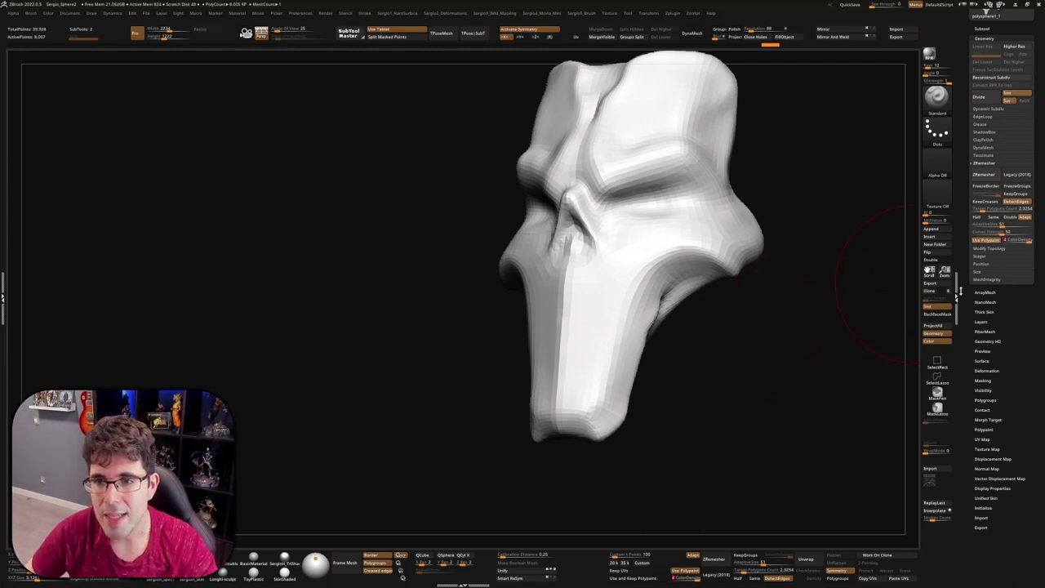
Step: Trial a Use Polypaint remesh (purple, 6,091 points), then undo to the red mesh
mouse_move(877, 281)
mouse_down()
mouse_move(724, 269)
mouse_move(680, 328)
mouse_move(698, 347)
mouse_move(653, 327)
mouse_move(677, 303)
mouse_move(583, 265)
mouse_up()
key(shift+f)
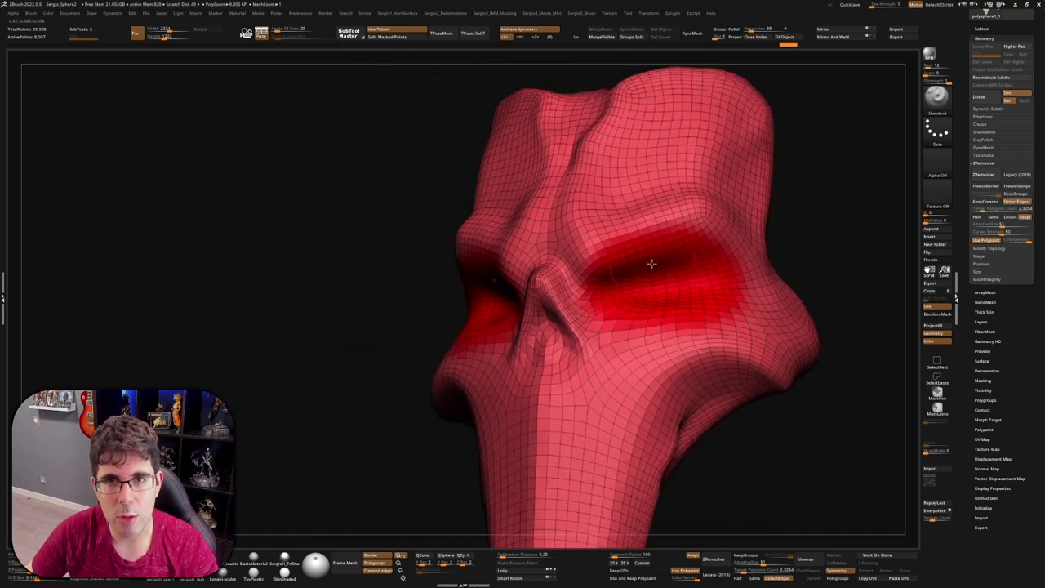
click(984, 174)
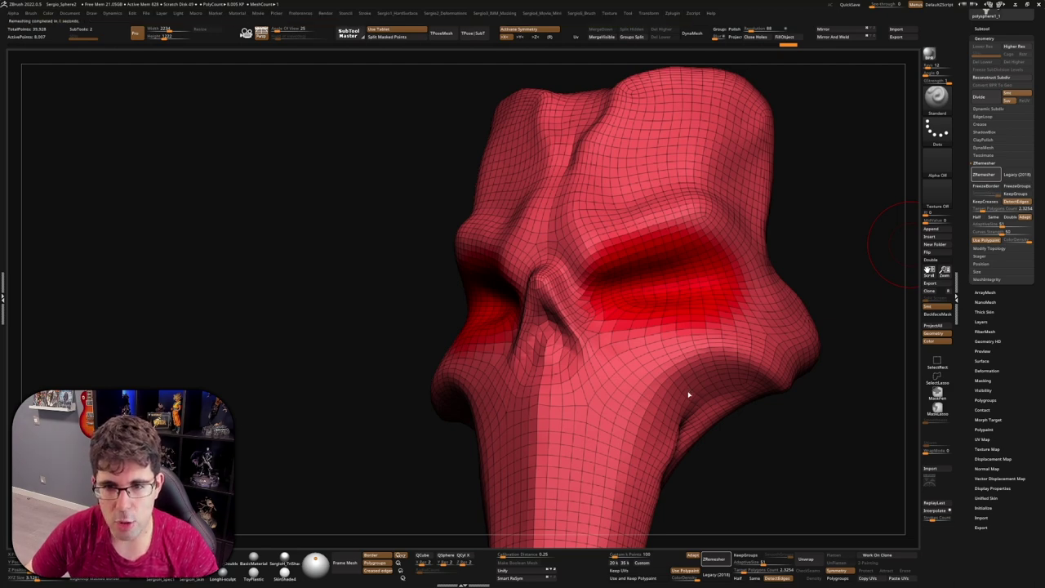
drag(695, 347, 660, 223)
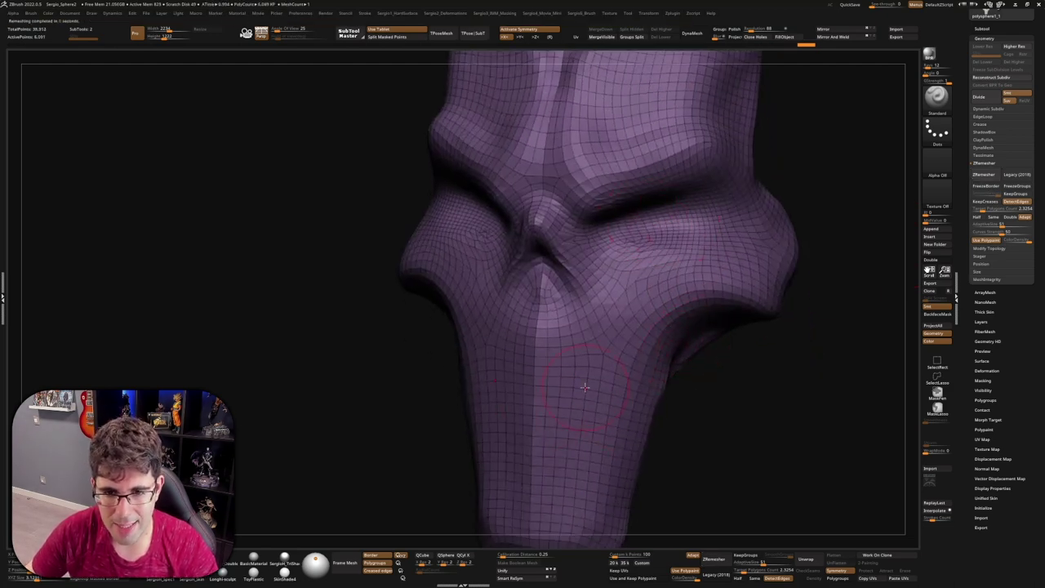
scroll(585, 387, down, 5)
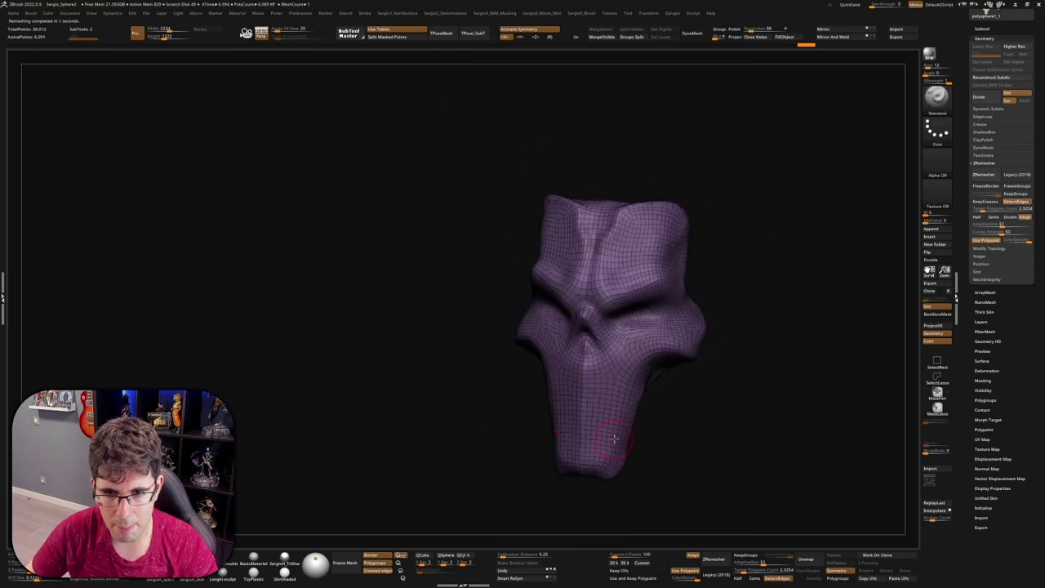
key(ctrl+z)
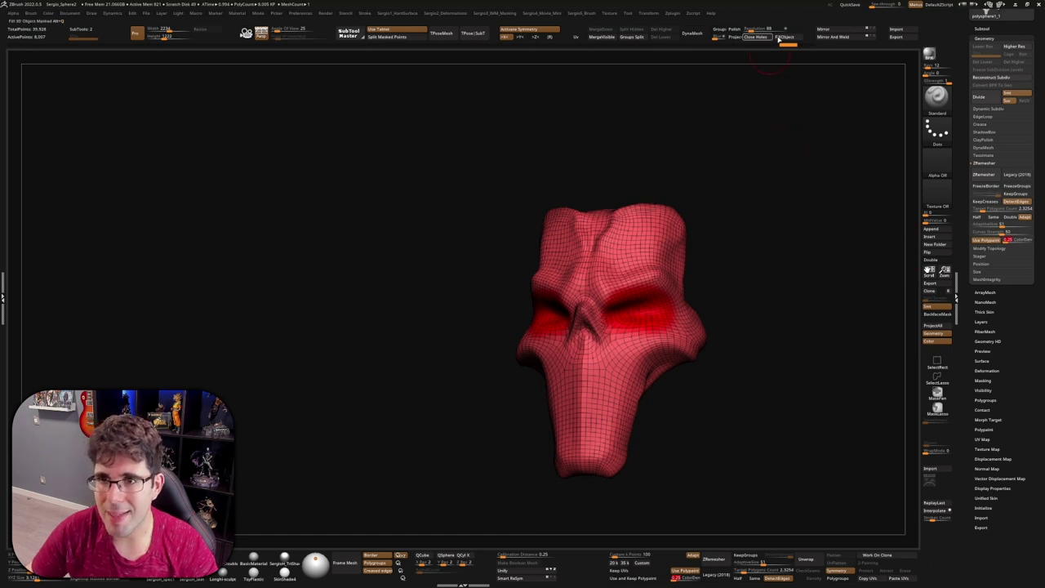
Step: Adjust Color Density, paint both eye sockets red, and remesh using that density
click(1012, 240)
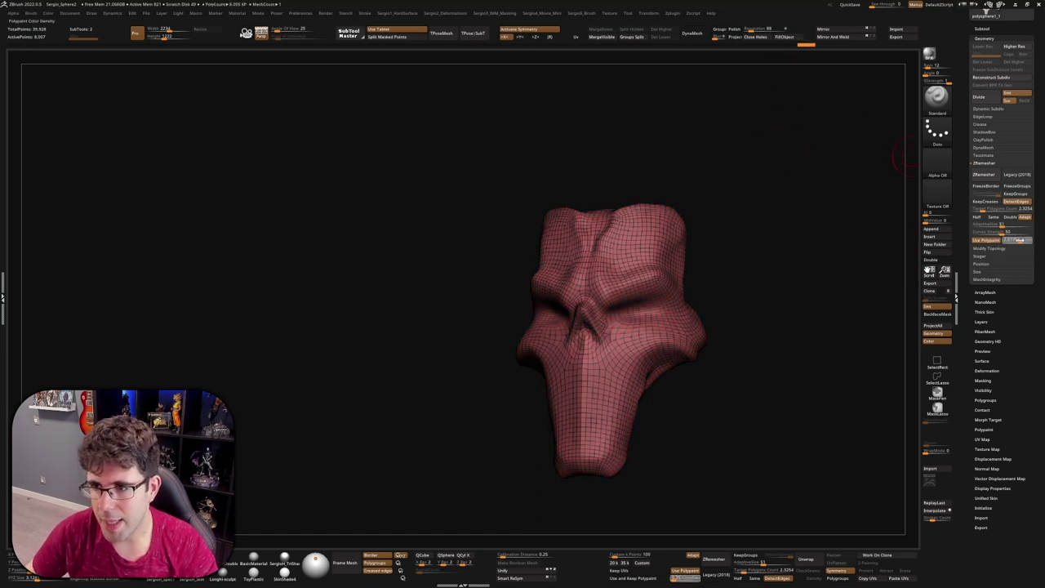
drag(620, 308, 642, 321)
key(shift+f)
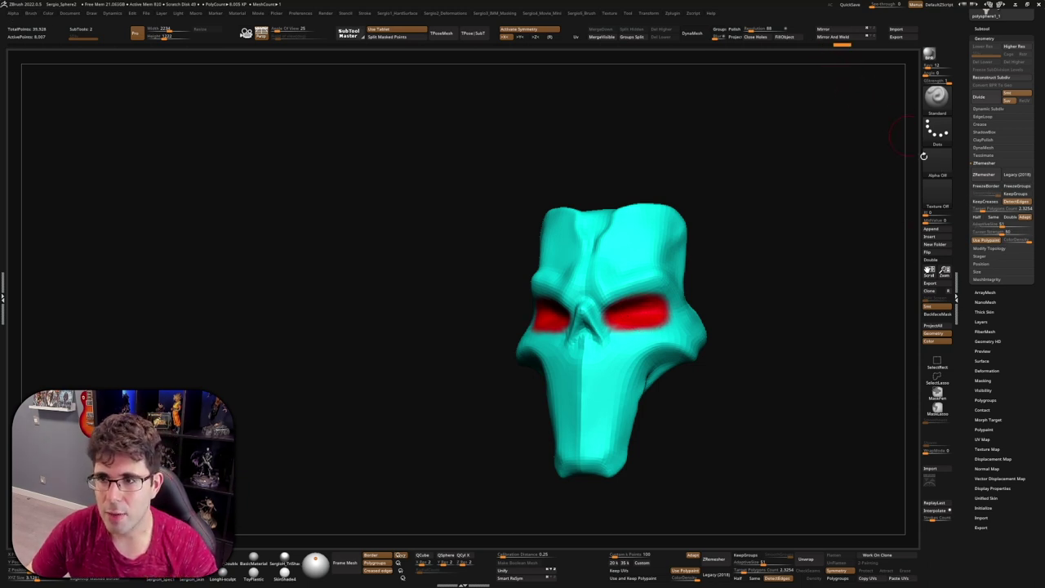
click(984, 174)
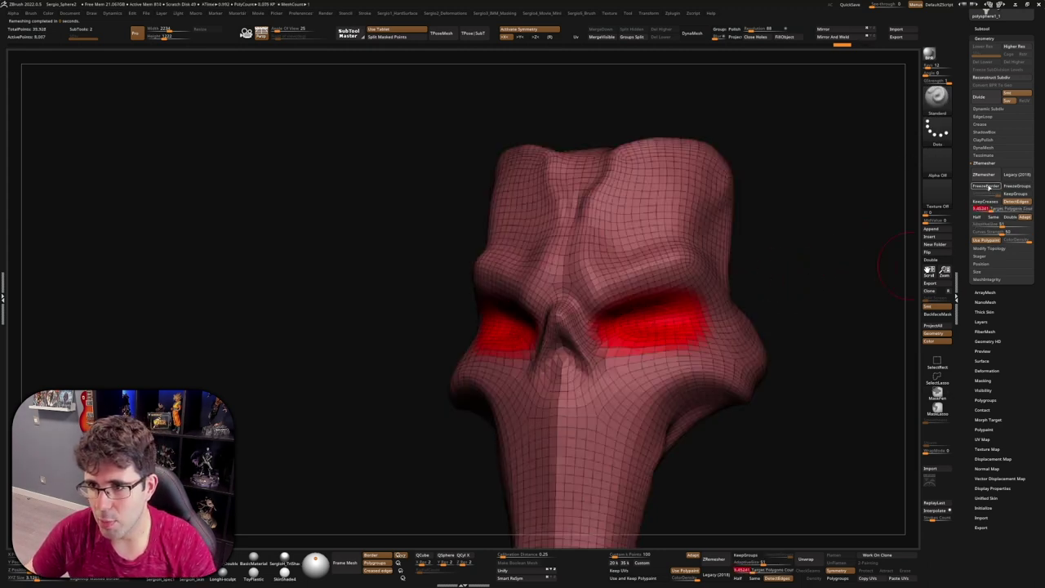
Step: Remesh the head at a lower polygon target and rotate to inspect the coarse quads
click(984, 175)
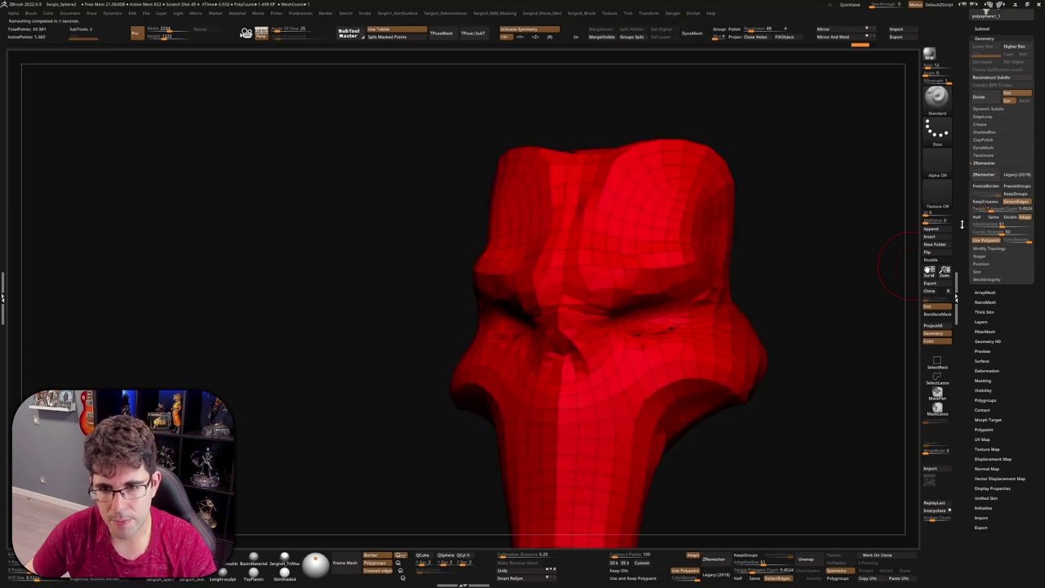
mouse_move(727, 366)
right_down()
mouse_move(676, 367)
mouse_move(680, 357)
right_up()
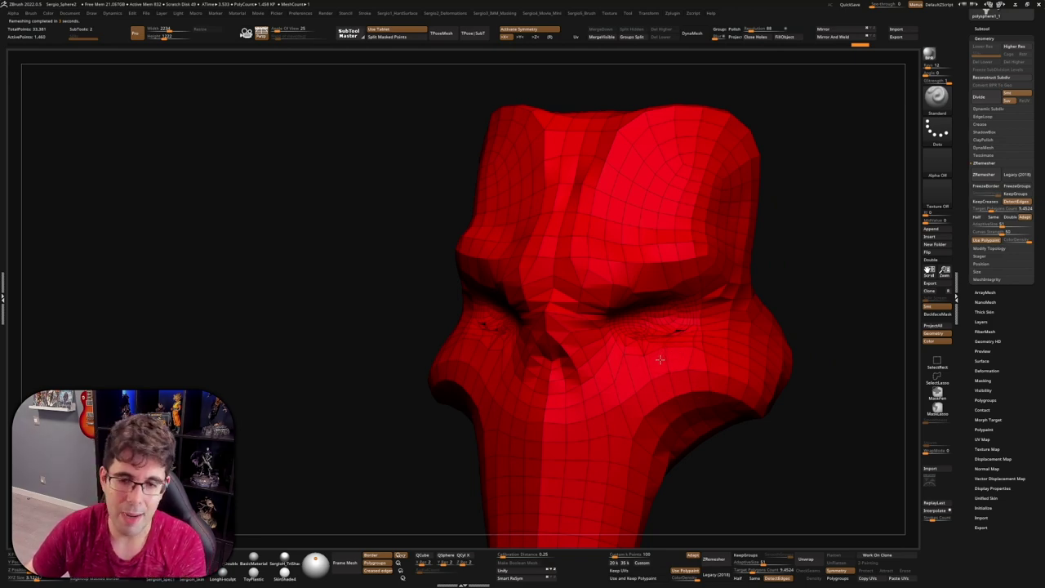
right_drag(678, 328, 647, 295)
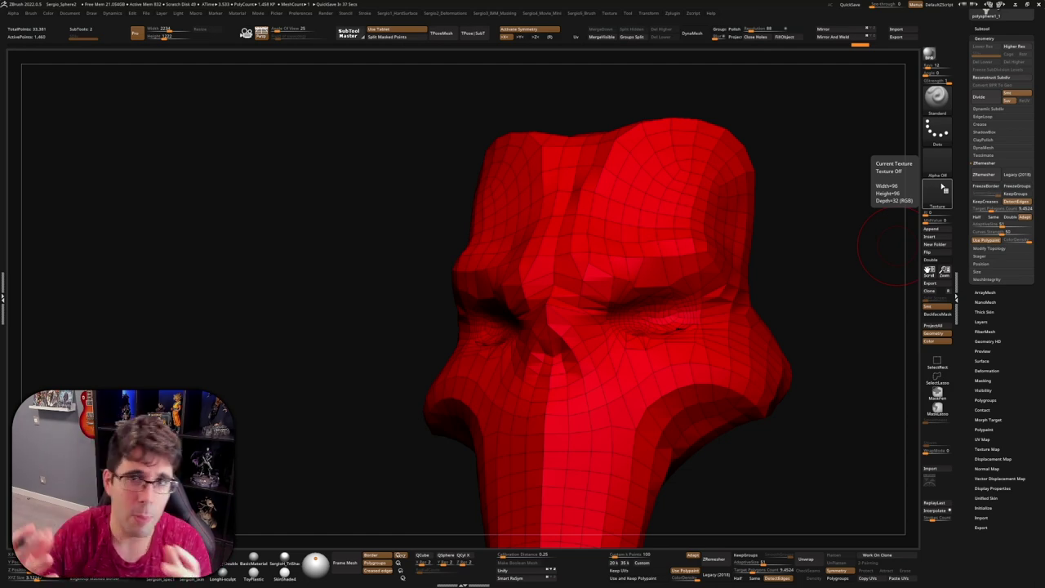
Step: Undo to the ~5,656-point pre-remesh mesh, hiding wireframe and polypaint colours
mouse_move(814, 281)
mouse_down()
mouse_move(808, 302)
mouse_move(800, 294)
mouse_up()
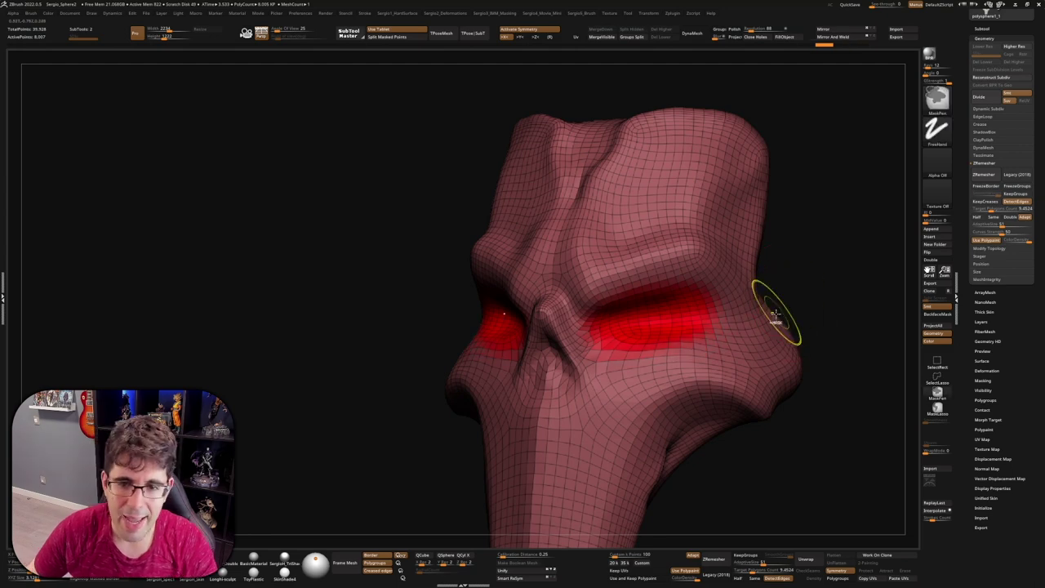
key(ctrl+a)
key(ctrl+w)
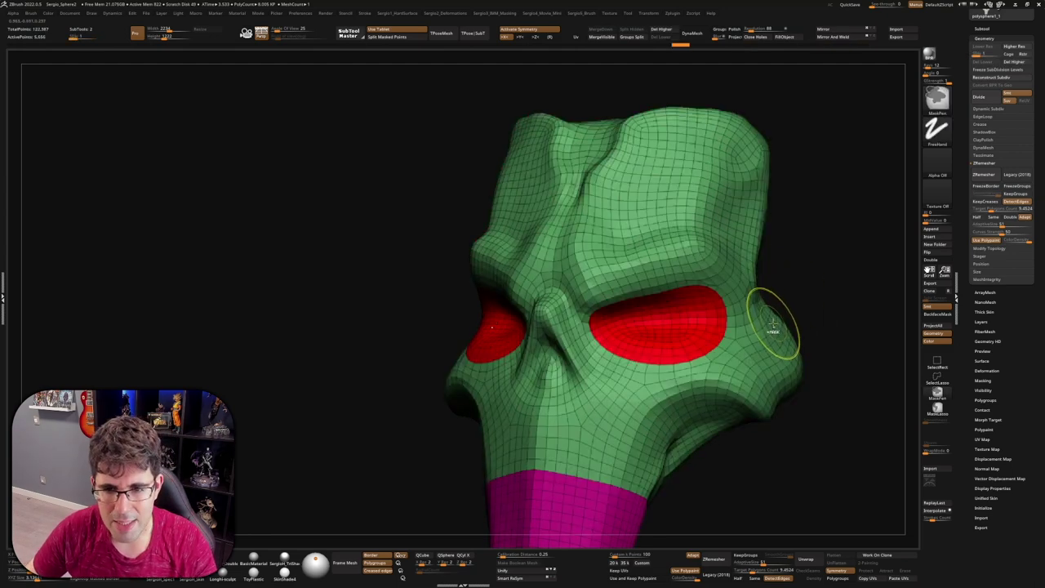
shift+drag(784, 322, 692, 319)
key(shift+f)
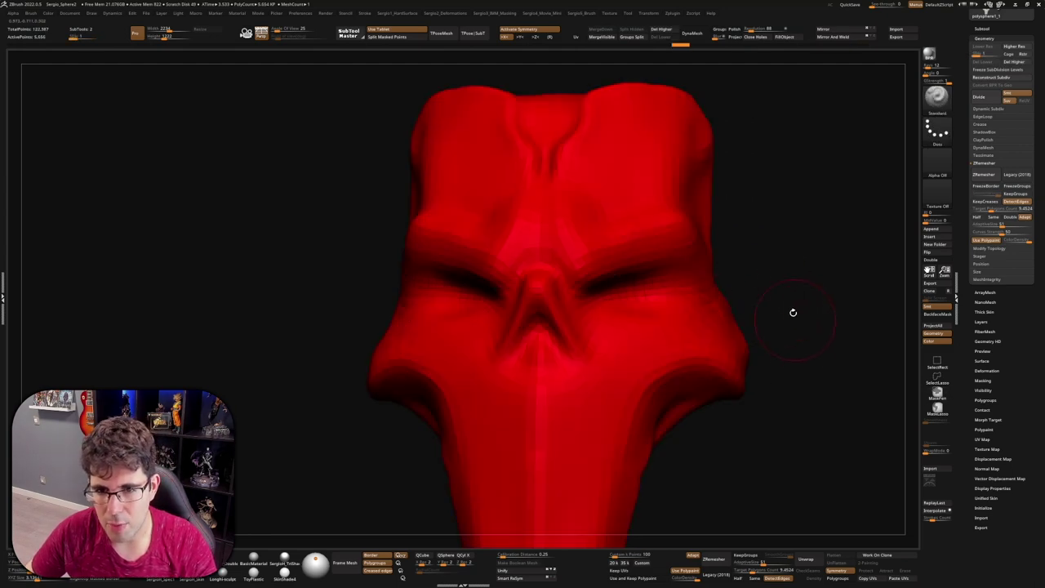
key(space)
key(ctrl+shift+a)
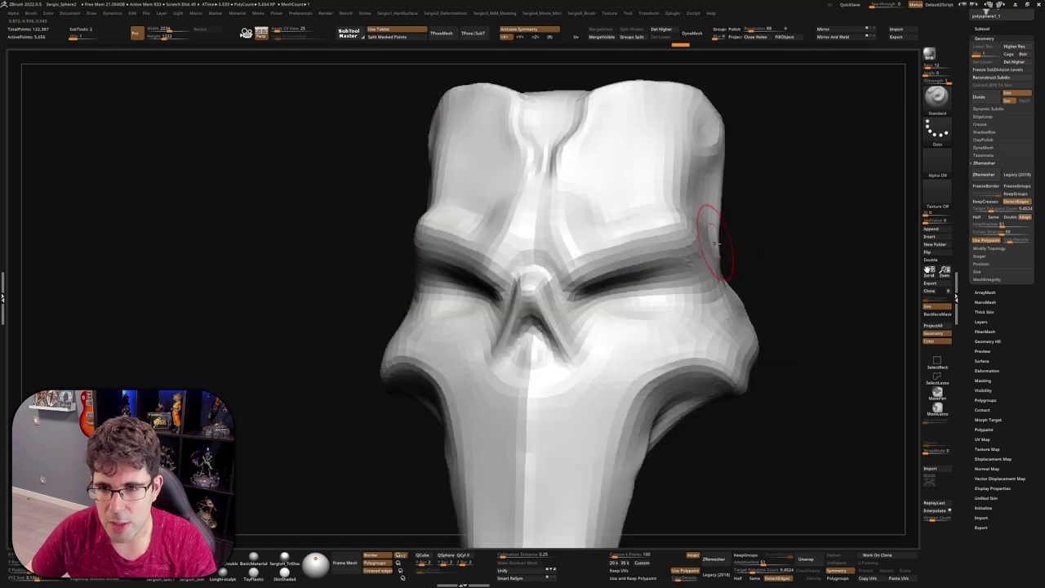
key(space)
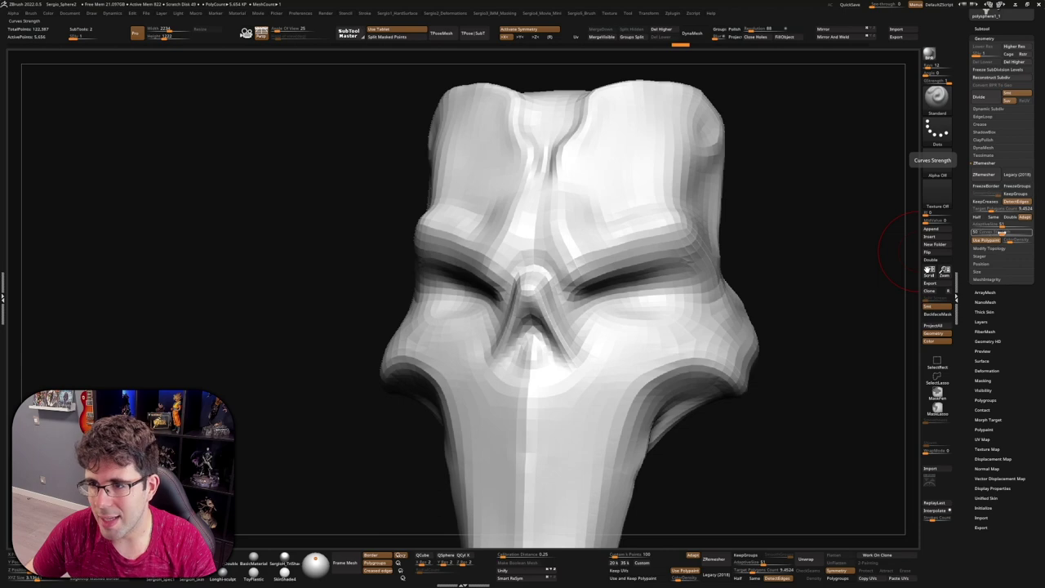
Step: Select the ZRemesherGuide brush and draw a guide curve up the side of the nose
click(936, 96)
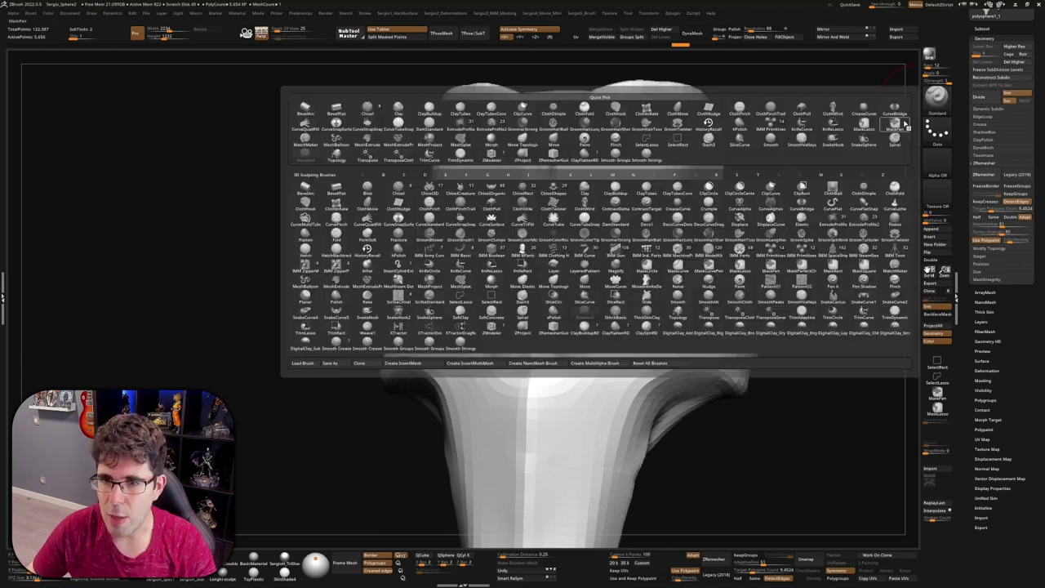
key(z)
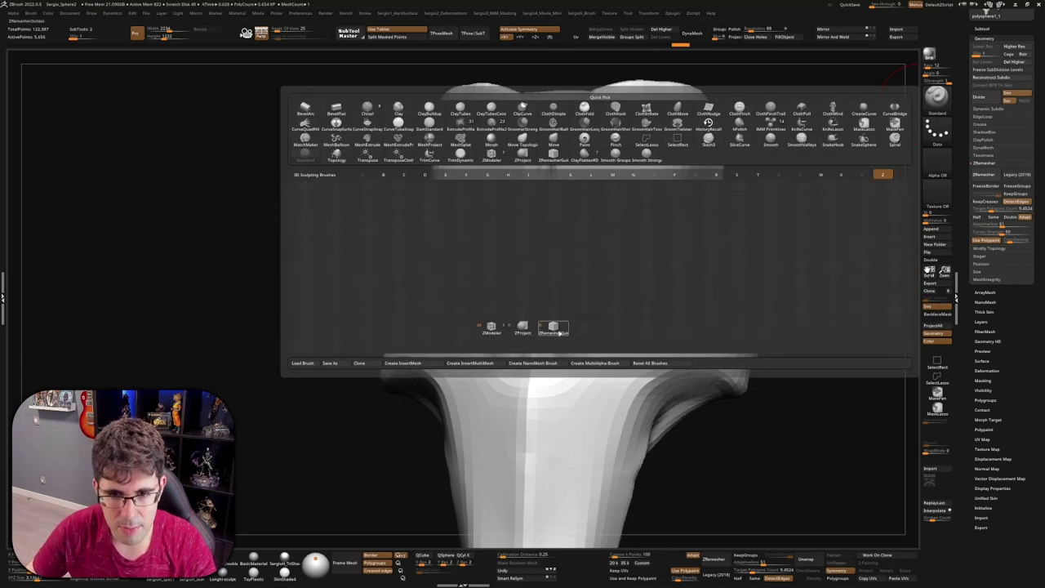
click(559, 328)
drag(676, 384, 555, 392)
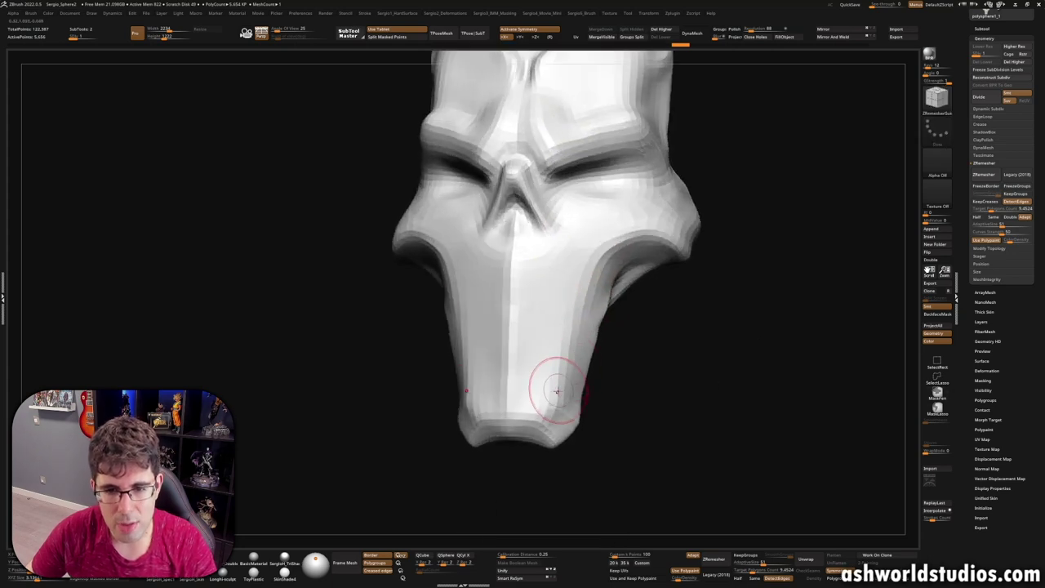
right_drag(542, 397, 576, 380)
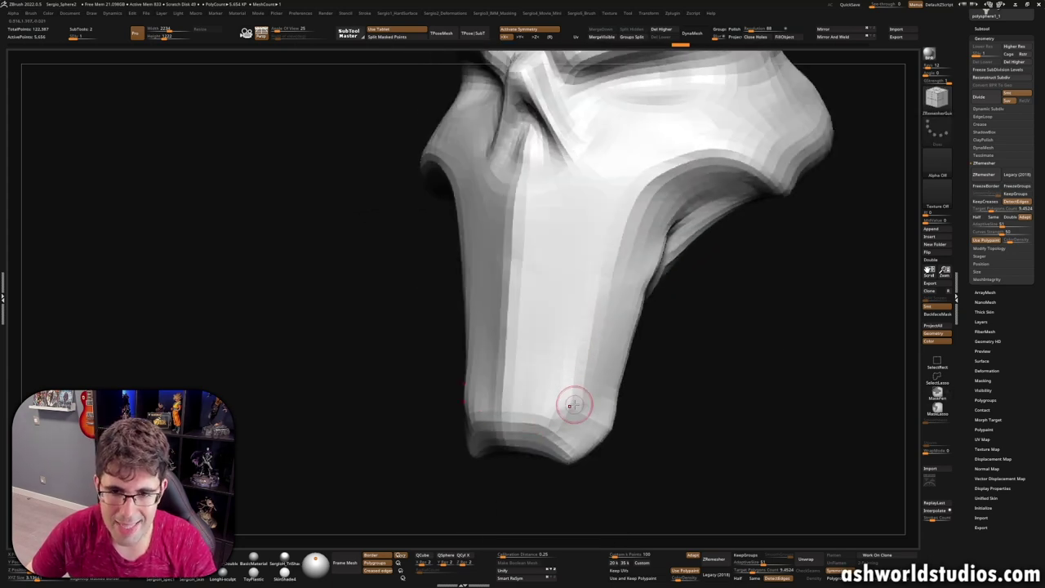
drag(574, 405, 584, 318)
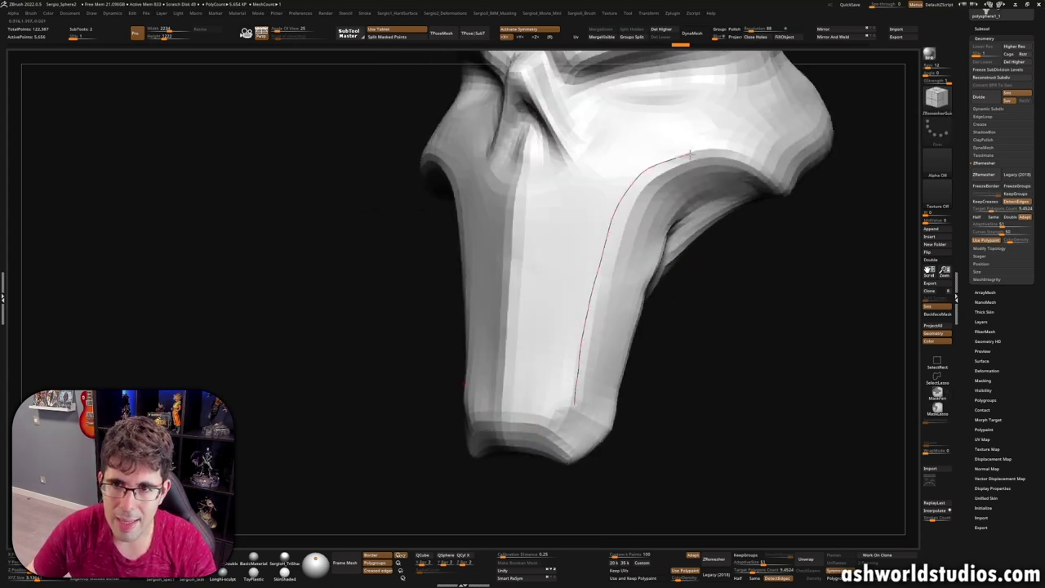
drag(744, 151, 764, 161)
Step: Orbit to the top of the mask and draw a guide curve down the forehead crease
right_drag(737, 240, 716, 203)
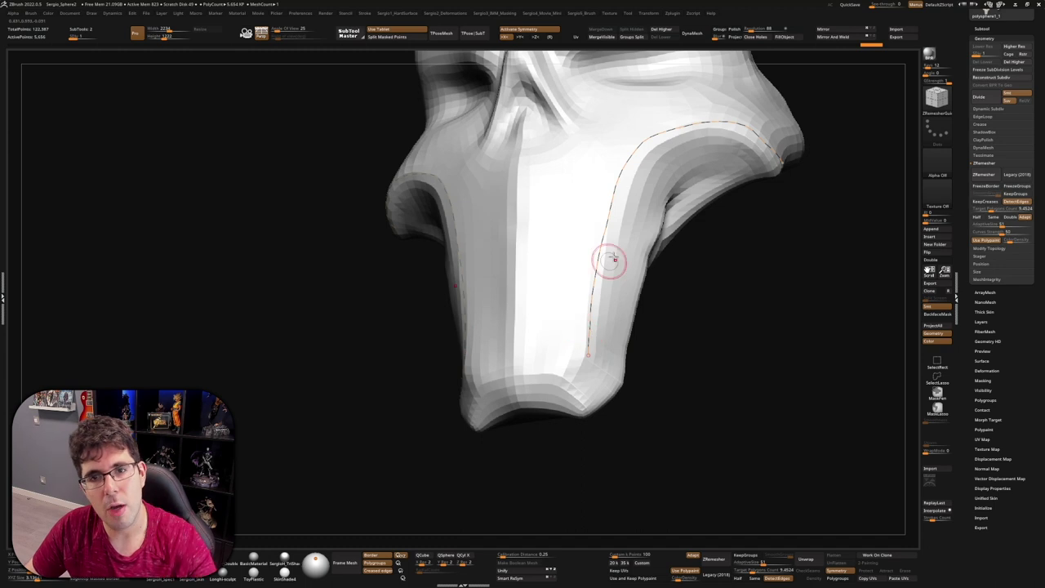
mouse_move(609, 257)
right_down()
mouse_move(599, 228)
mouse_move(597, 331)
mouse_move(550, 226)
right_up()
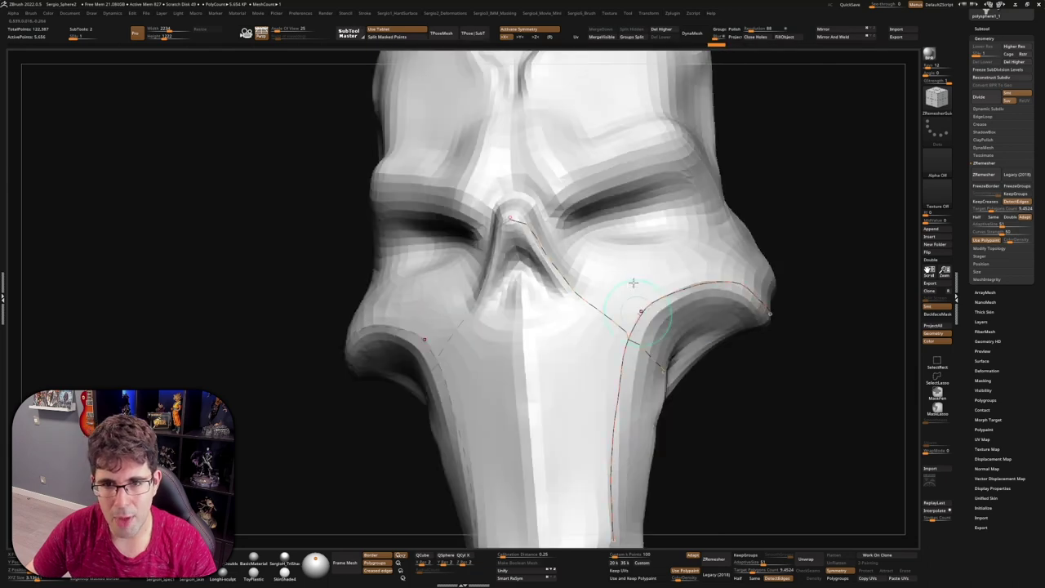
mouse_move(646, 345)
right_down()
mouse_move(629, 287)
mouse_move(646, 172)
right_up()
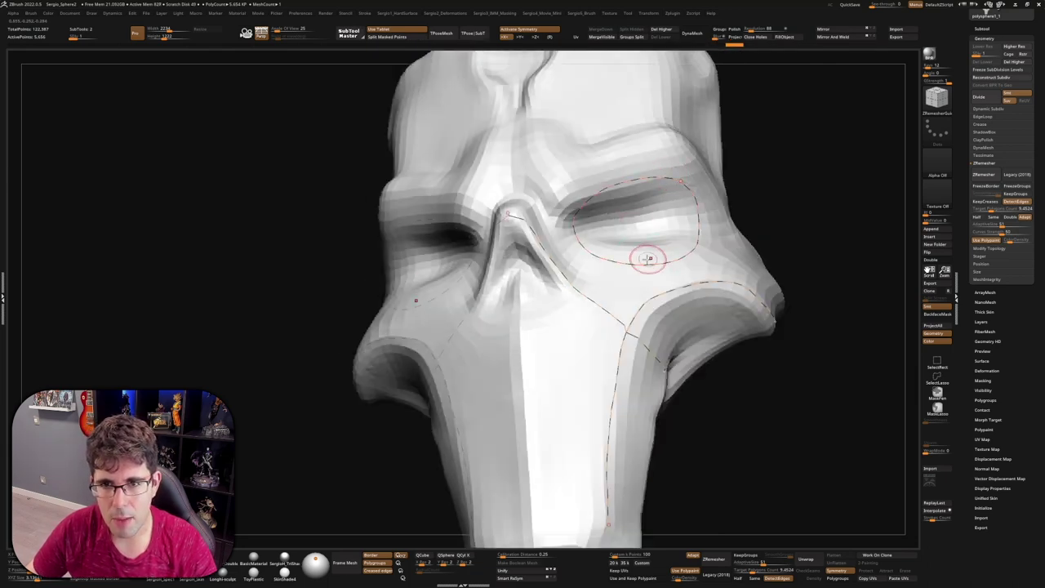
right_drag(648, 245, 434, 268)
mouse_move(593, 233)
right_down()
mouse_move(522, 351)
mouse_move(497, 334)
right_up()
drag(484, 248, 488, 300)
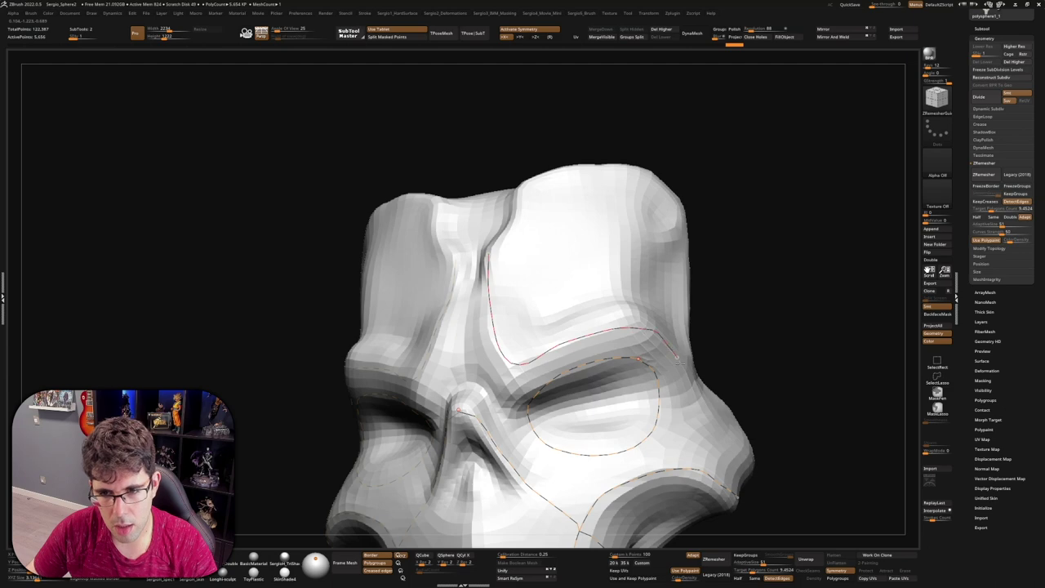
Step: Redraw the upper guide curve as a shorter stroke and check it with Polyframe
right_drag(626, 345, 504, 352)
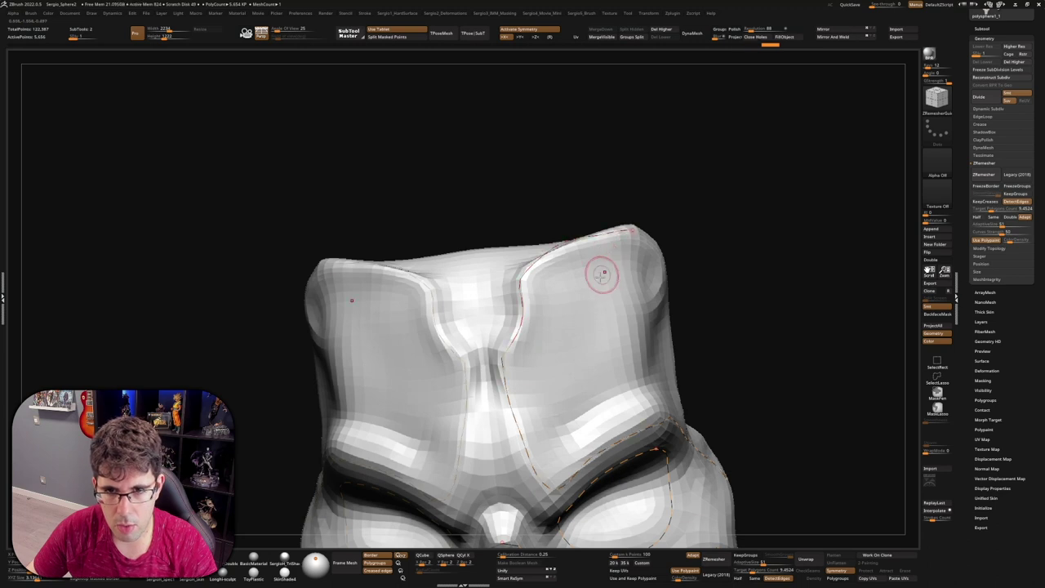
mouse_move(602, 275)
right_down()
mouse_move(541, 303)
mouse_move(509, 345)
right_up()
drag(454, 352, 495, 351)
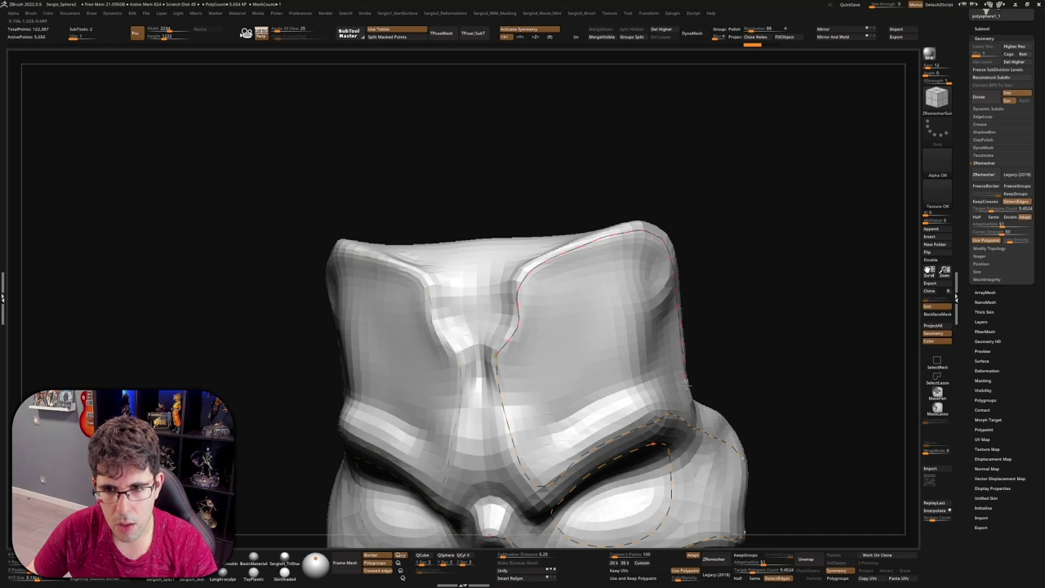
mouse_move(691, 415)
alt+right_down()
mouse_move(665, 310)
mouse_move(590, 334)
mouse_move(590, 424)
mouse_move(571, 368)
mouse_move(613, 306)
mouse_move(575, 299)
mouse_move(902, 269)
alt+right_up()
key(shift+f)
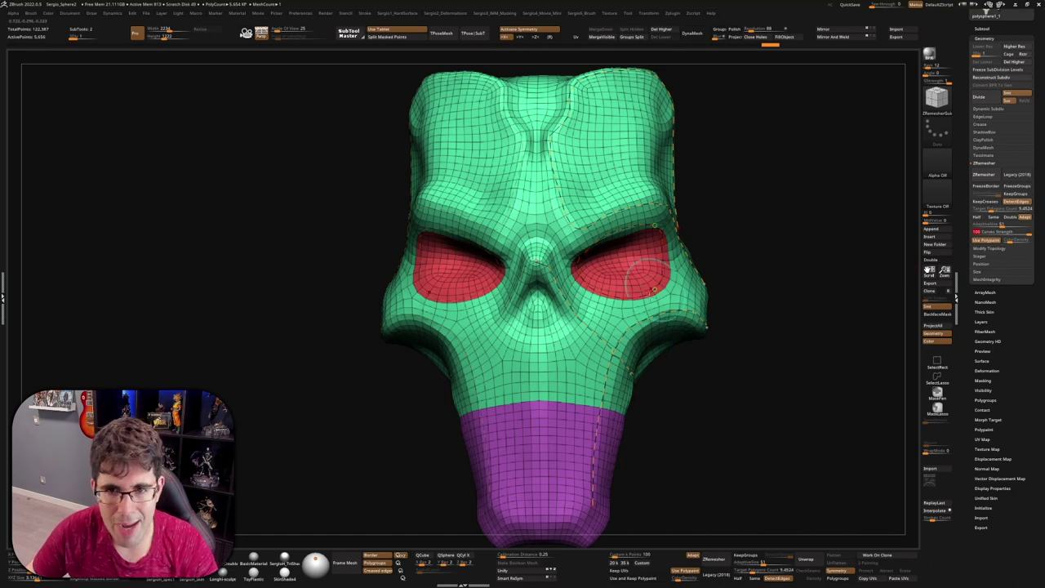
Step: Halve the ZRemesher Target Polygons Count
key(shift+f)
mouse_move(630, 275)
right_down()
mouse_move(614, 296)
mouse_move(613, 263)
right_up()
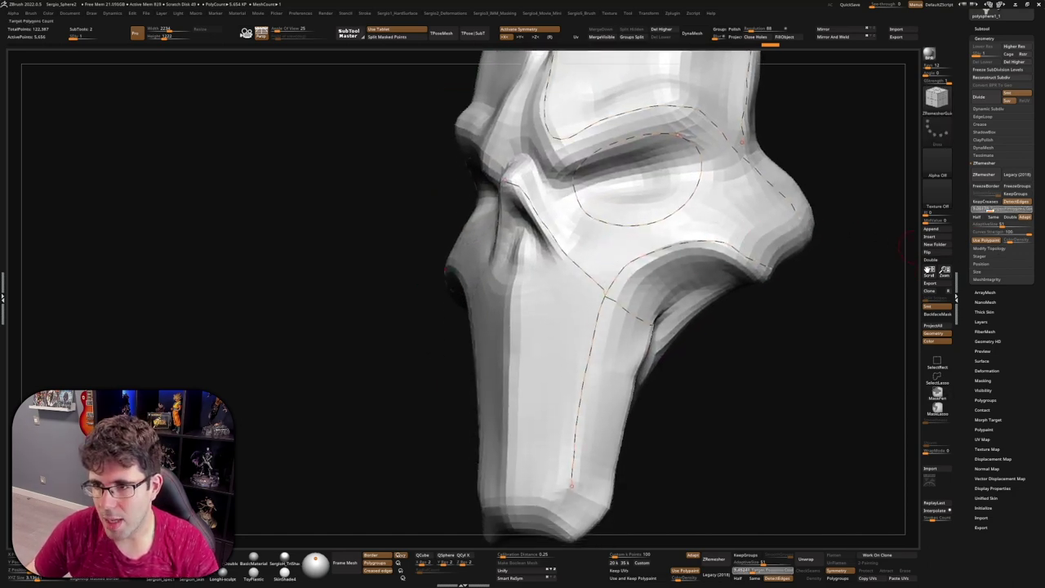
drag(1004, 209, 1012, 209)
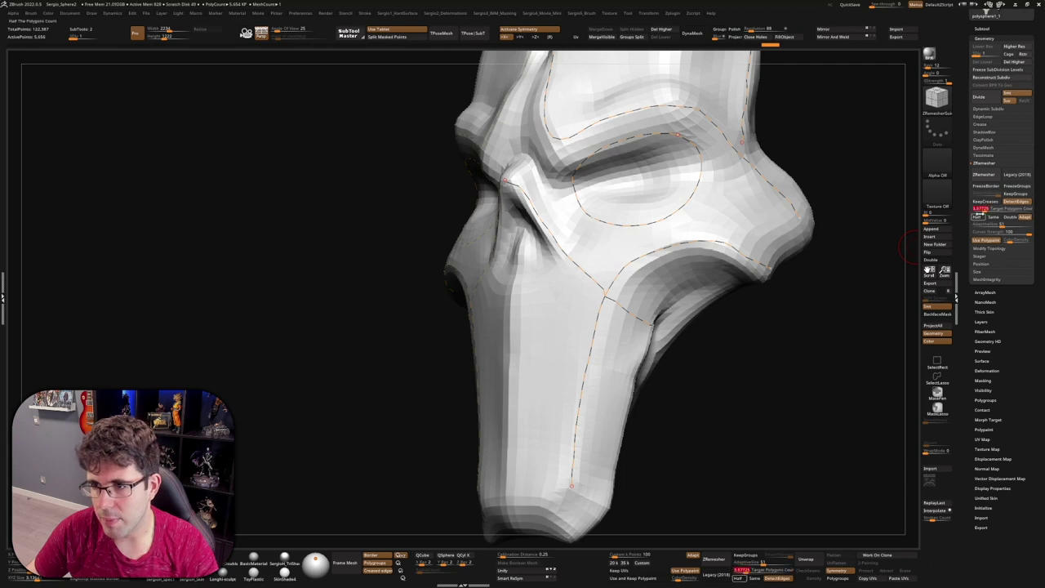
click(984, 174)
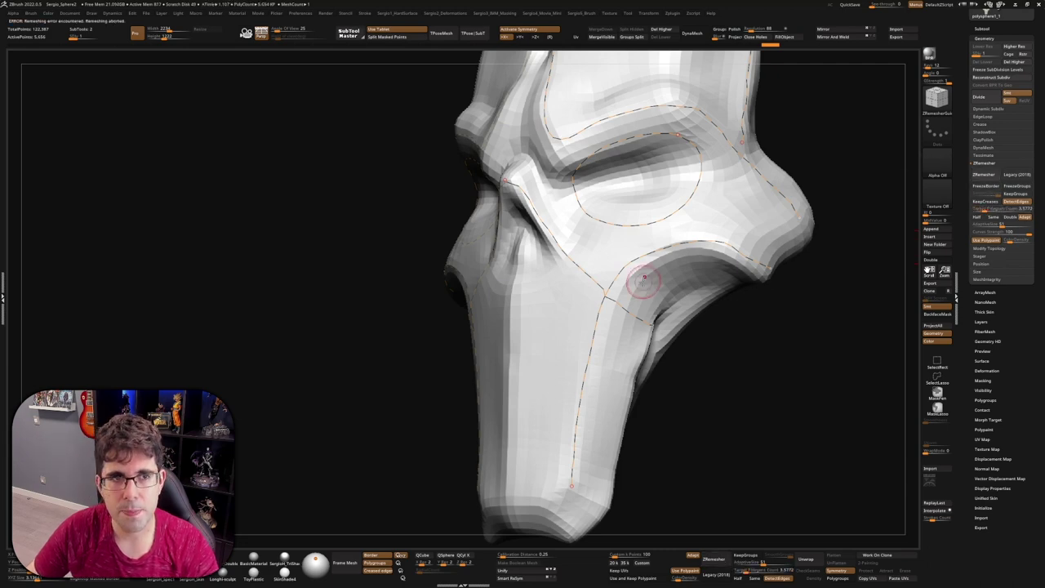
mouse_move(642, 280)
right_down()
mouse_move(633, 261)
mouse_move(632, 286)
mouse_move(823, 277)
right_up()
Step: Reselect the ZRemesherGuide brush and remesh the head twice following the guide curves
key(b)
key(z)
key(r)
scroll(635, 308, up, 3)
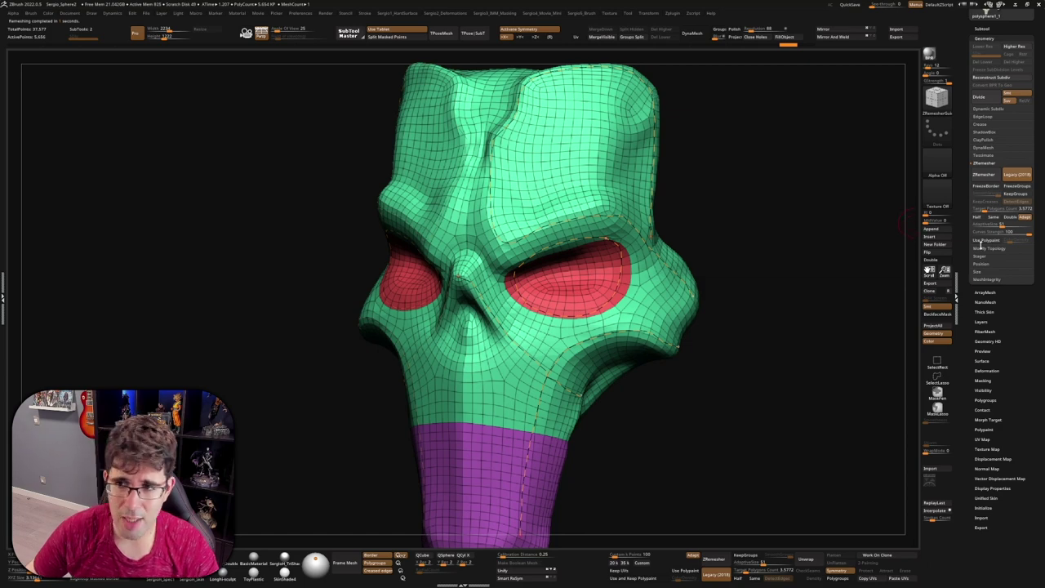
right_drag(863, 260, 812, 260)
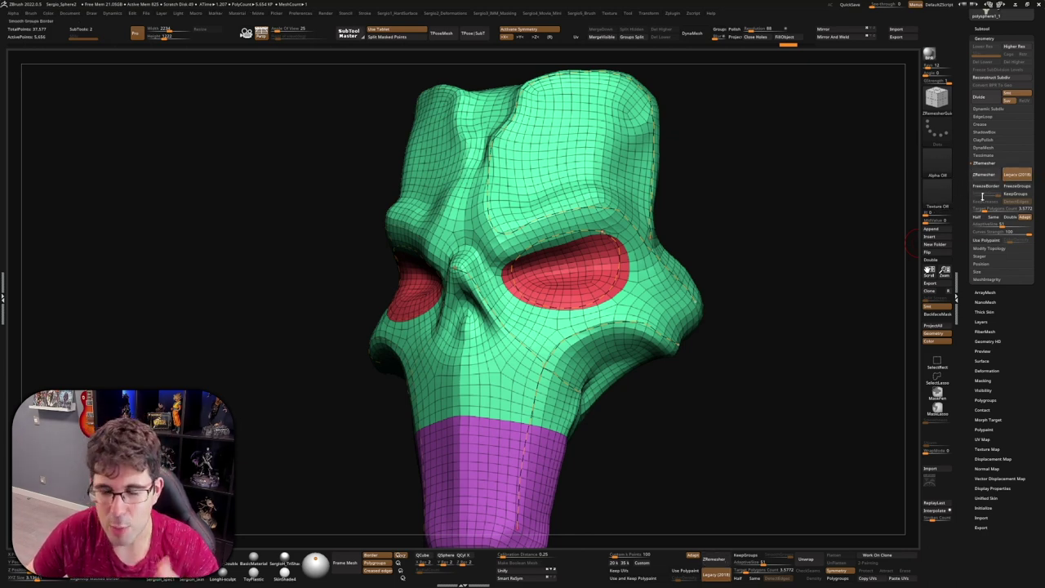
click(984, 174)
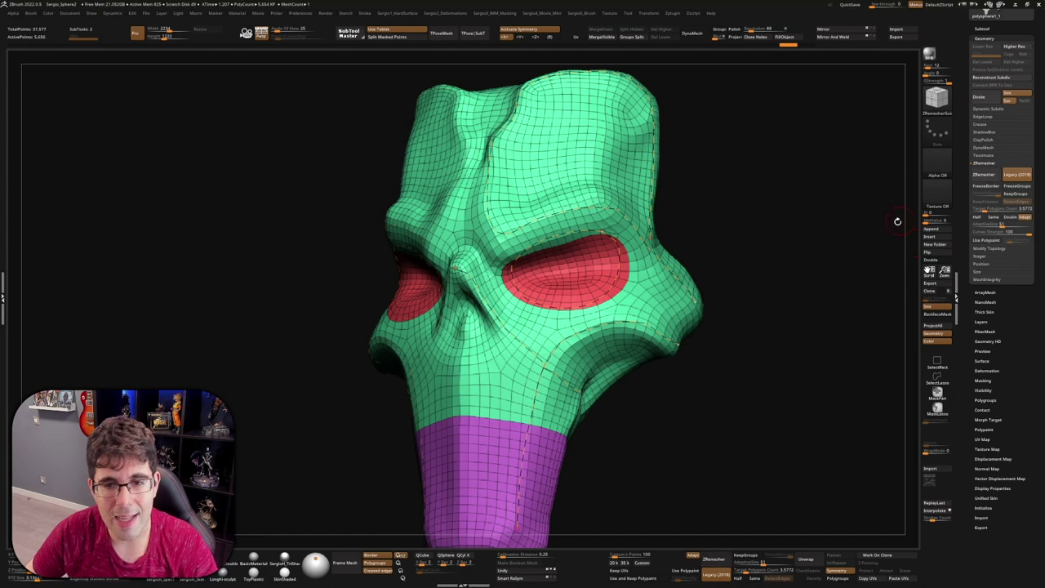
click(985, 174)
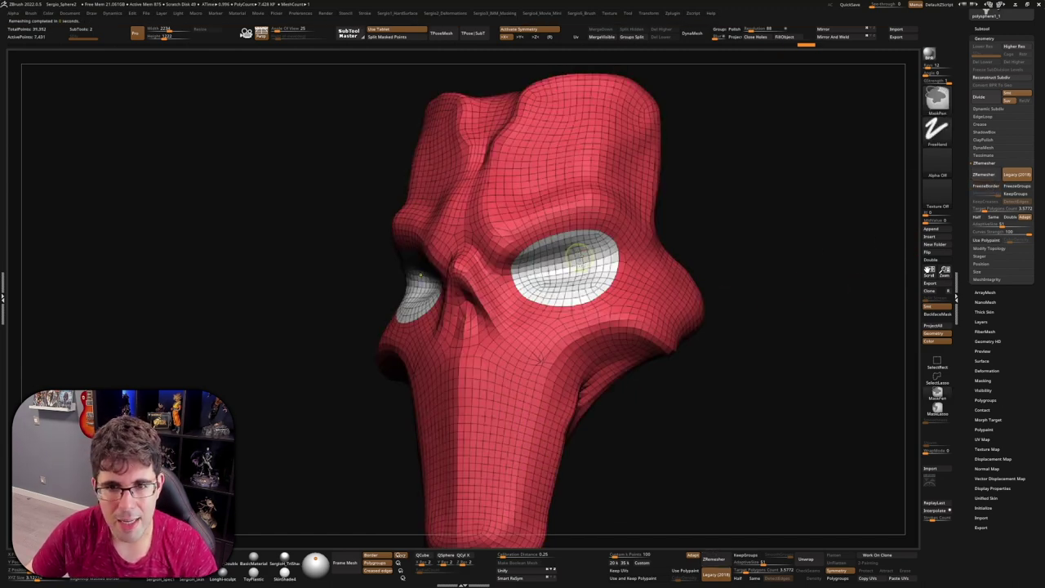
Step: Orbit the remeshed head to inspect edge flow on the sides and forehead
scroll(583, 299, up, 5)
drag(575, 289, 474, 211)
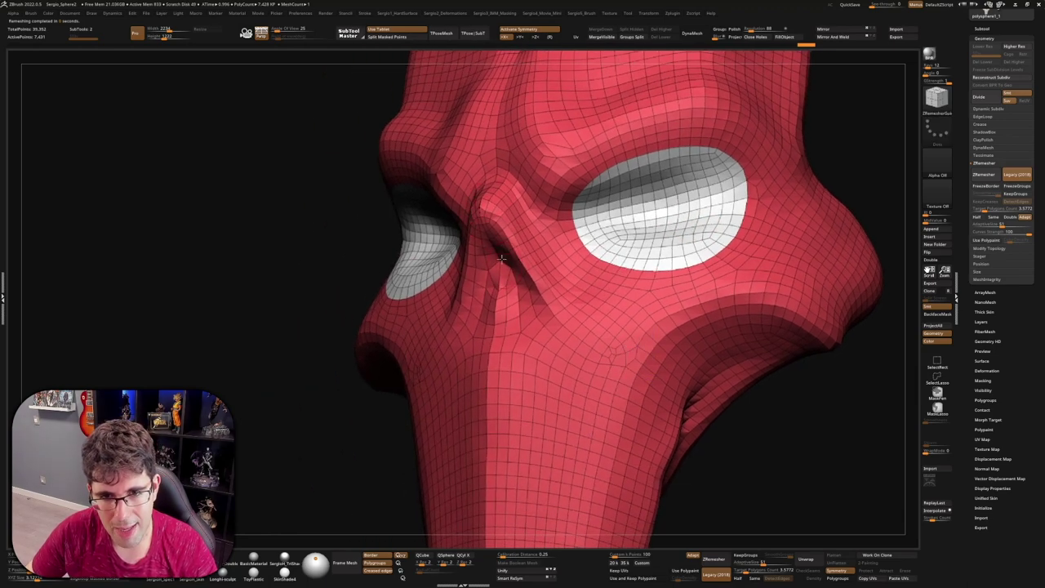
mouse_move(534, 252)
mouse_down()
mouse_move(674, 372)
mouse_move(628, 281)
mouse_move(613, 397)
mouse_move(567, 286)
mouse_up()
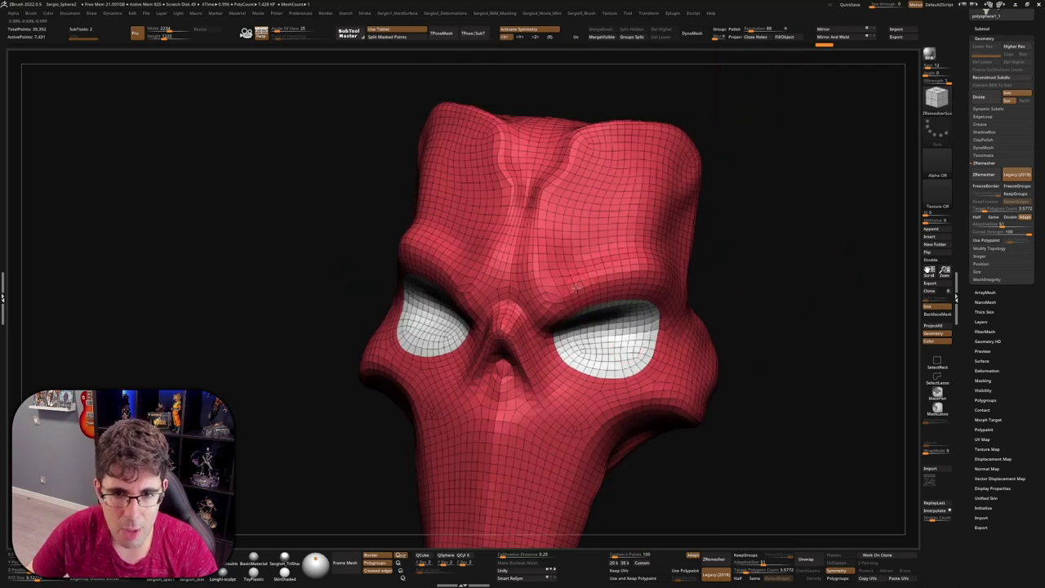
scroll(575, 288, up, 3)
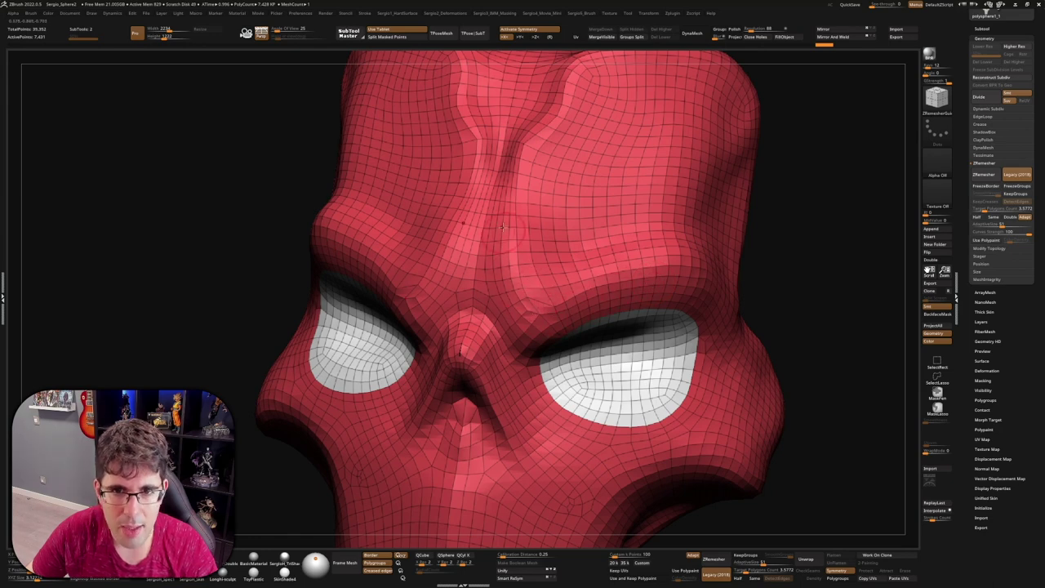
right_drag(545, 124, 526, 198)
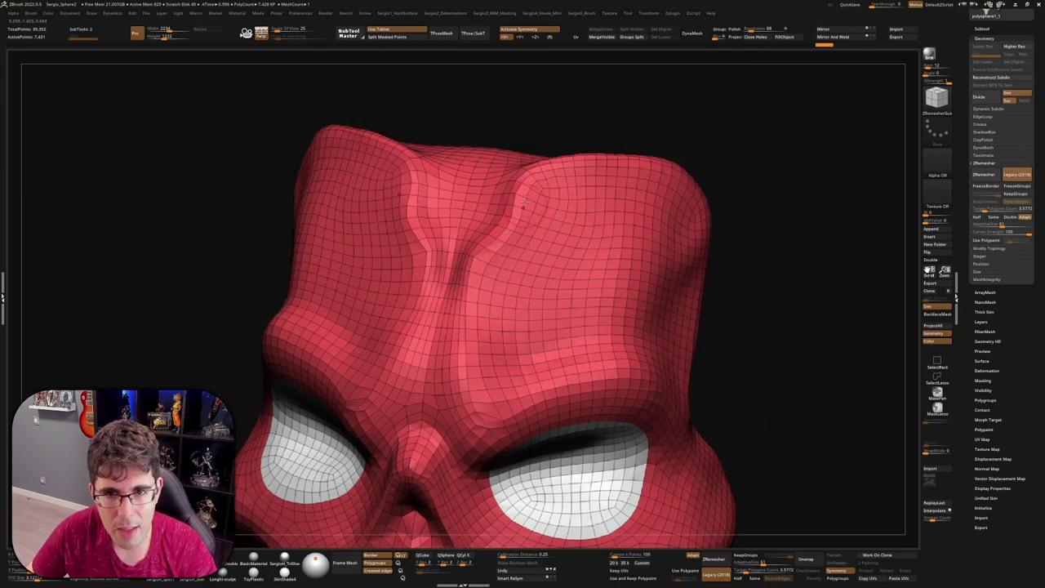
right_drag(680, 194, 682, 179)
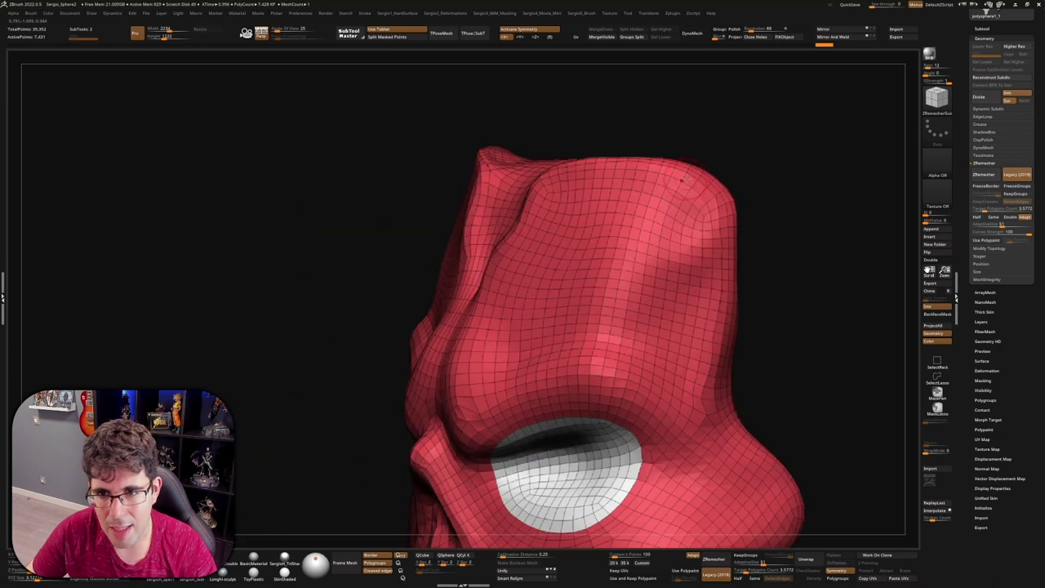
Step: Inspect the eye sockets from below and front, then turn off Polyframe
right_drag(731, 420, 634, 270)
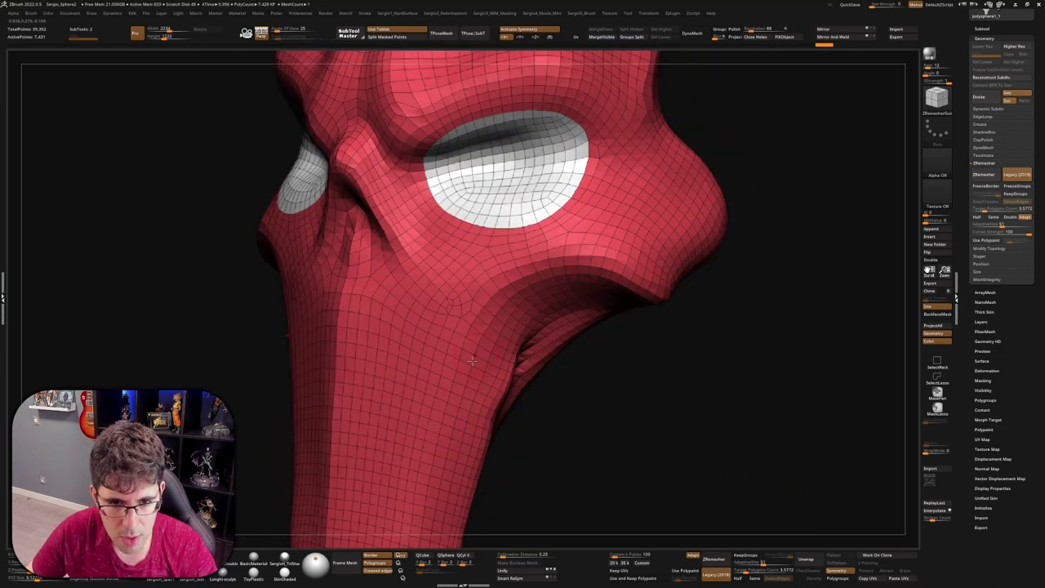
right_drag(424, 502, 342, 163)
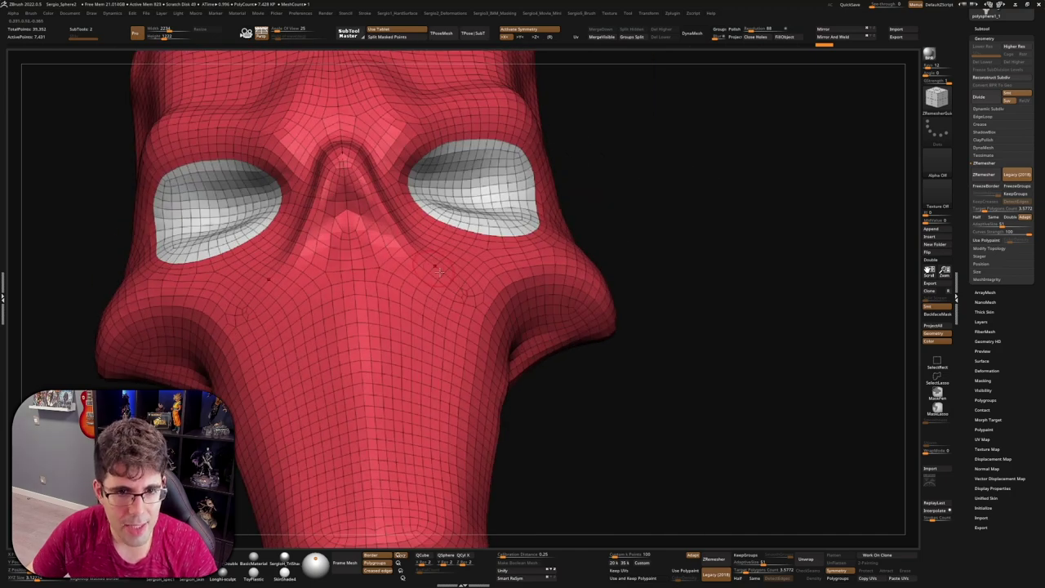
mouse_move(439, 272)
right_down()
mouse_move(490, 380)
mouse_move(618, 299)
mouse_move(609, 293)
right_up()
mouse_move(612, 335)
right_down()
mouse_move(605, 370)
mouse_move(583, 385)
mouse_move(581, 351)
mouse_move(588, 367)
mouse_move(571, 369)
mouse_move(552, 325)
mouse_move(559, 347)
mouse_move(550, 334)
mouse_move(560, 311)
right_up()
key(shift+f)
key(ctrl+shift)
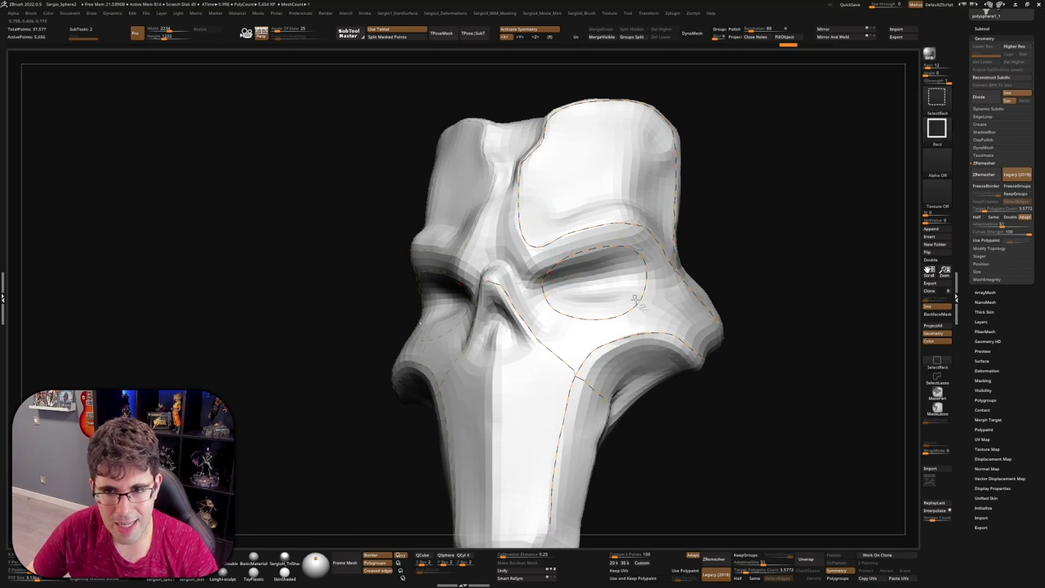
Step: Undo to the green, red and purple polygrouped mesh and set Target Polygons Count to 1
key(shift+f)
mouse_move(647, 232)
right_down()
mouse_move(602, 304)
mouse_move(653, 284)
right_up()
key(ctrl+z)
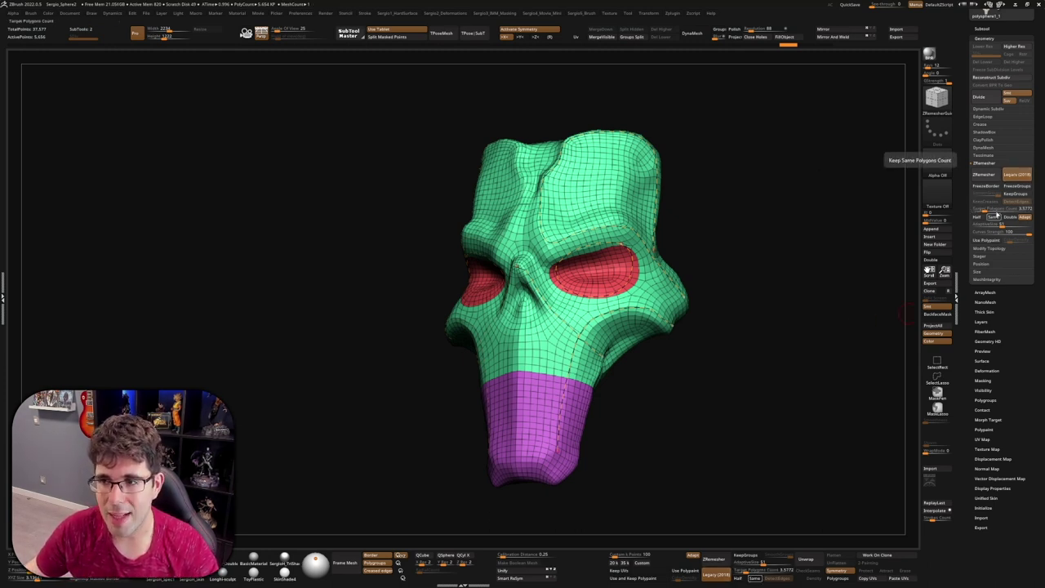
click(980, 209)
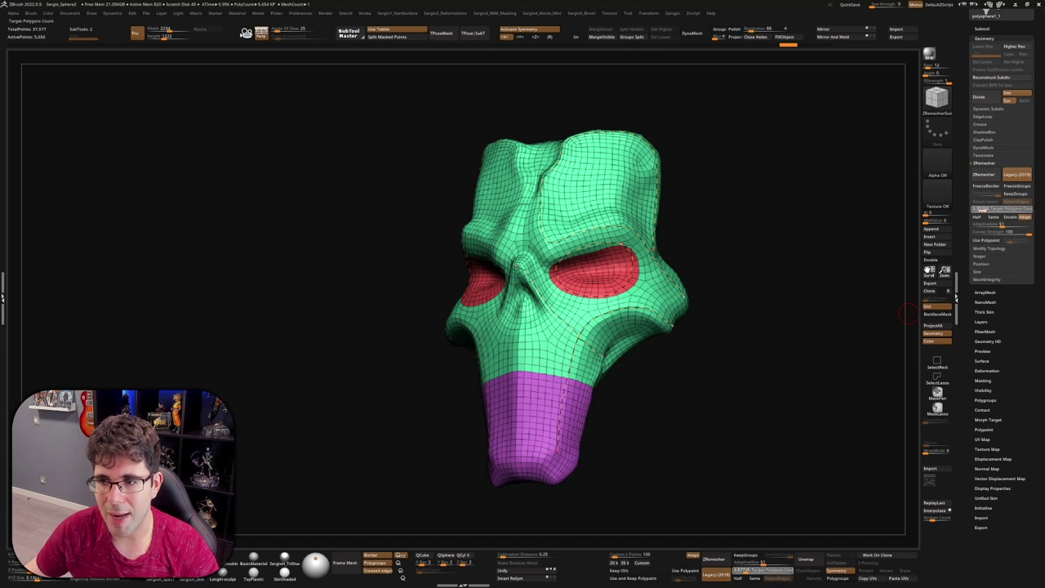
text(1)
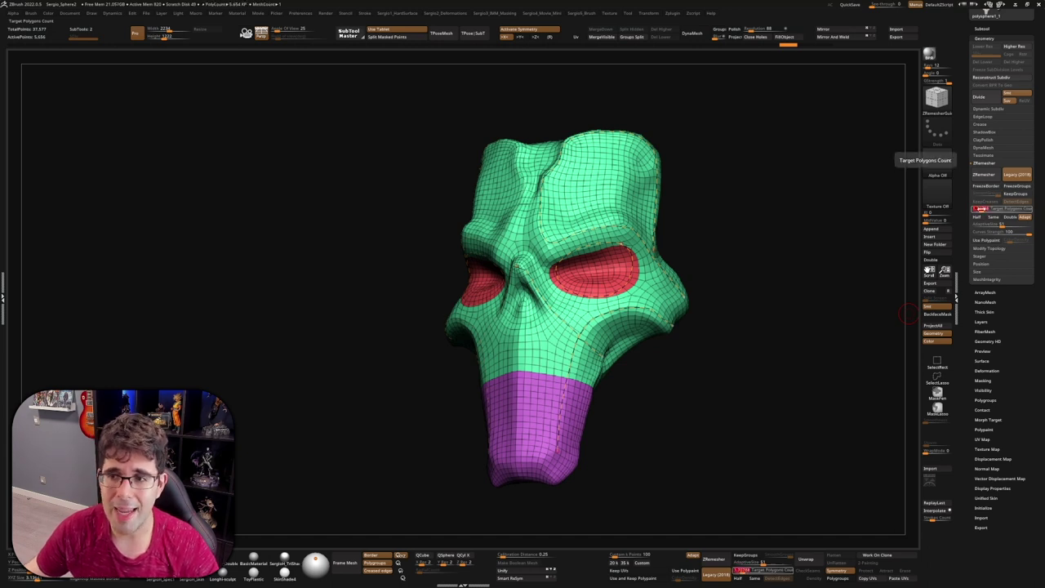